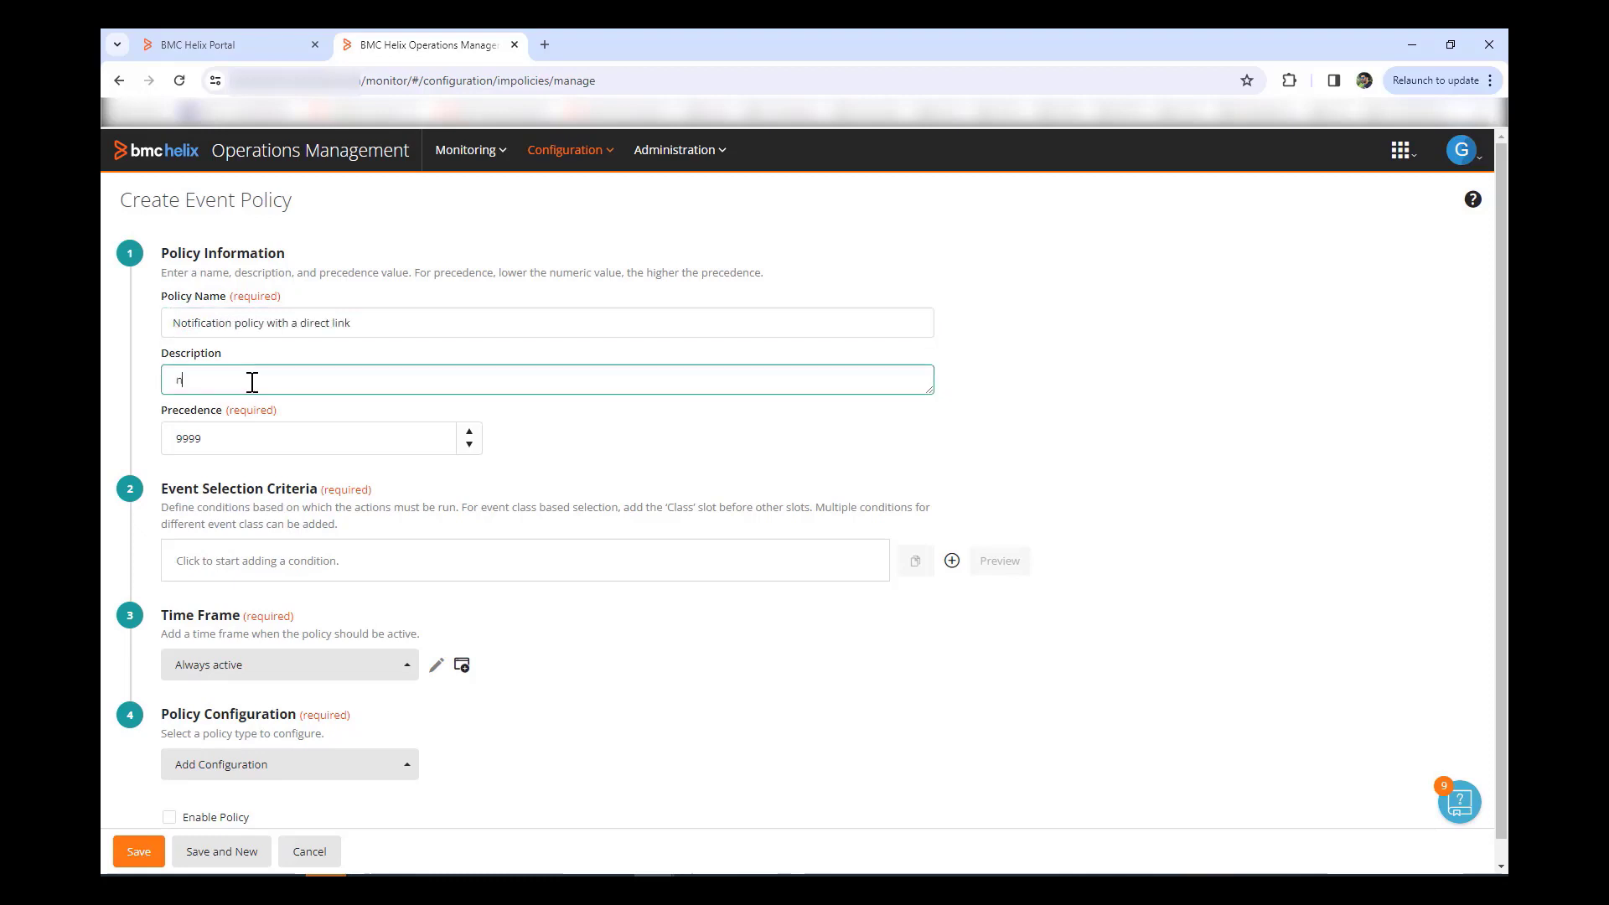
# Step: Finish the policy name and describe it as 'notification policy with direct link to event in BHOM console'
pyautogui.write('otification policy with direct link to event in BHOM console')
pyautogui.scroll(-1, 399, 426)
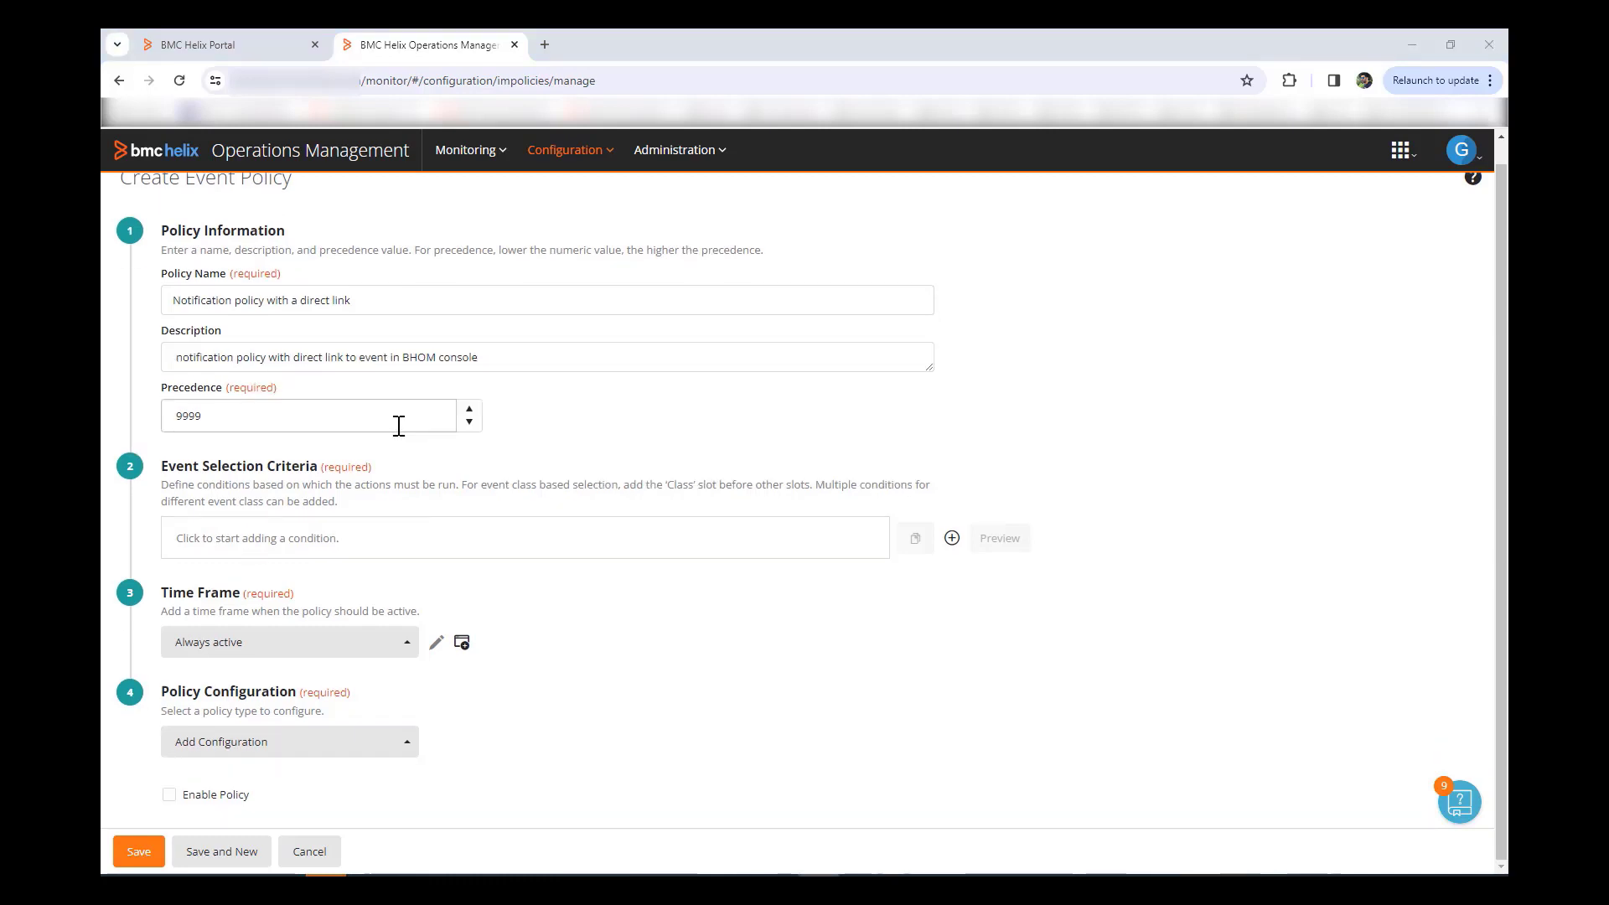
pyautogui.click(313, 538)
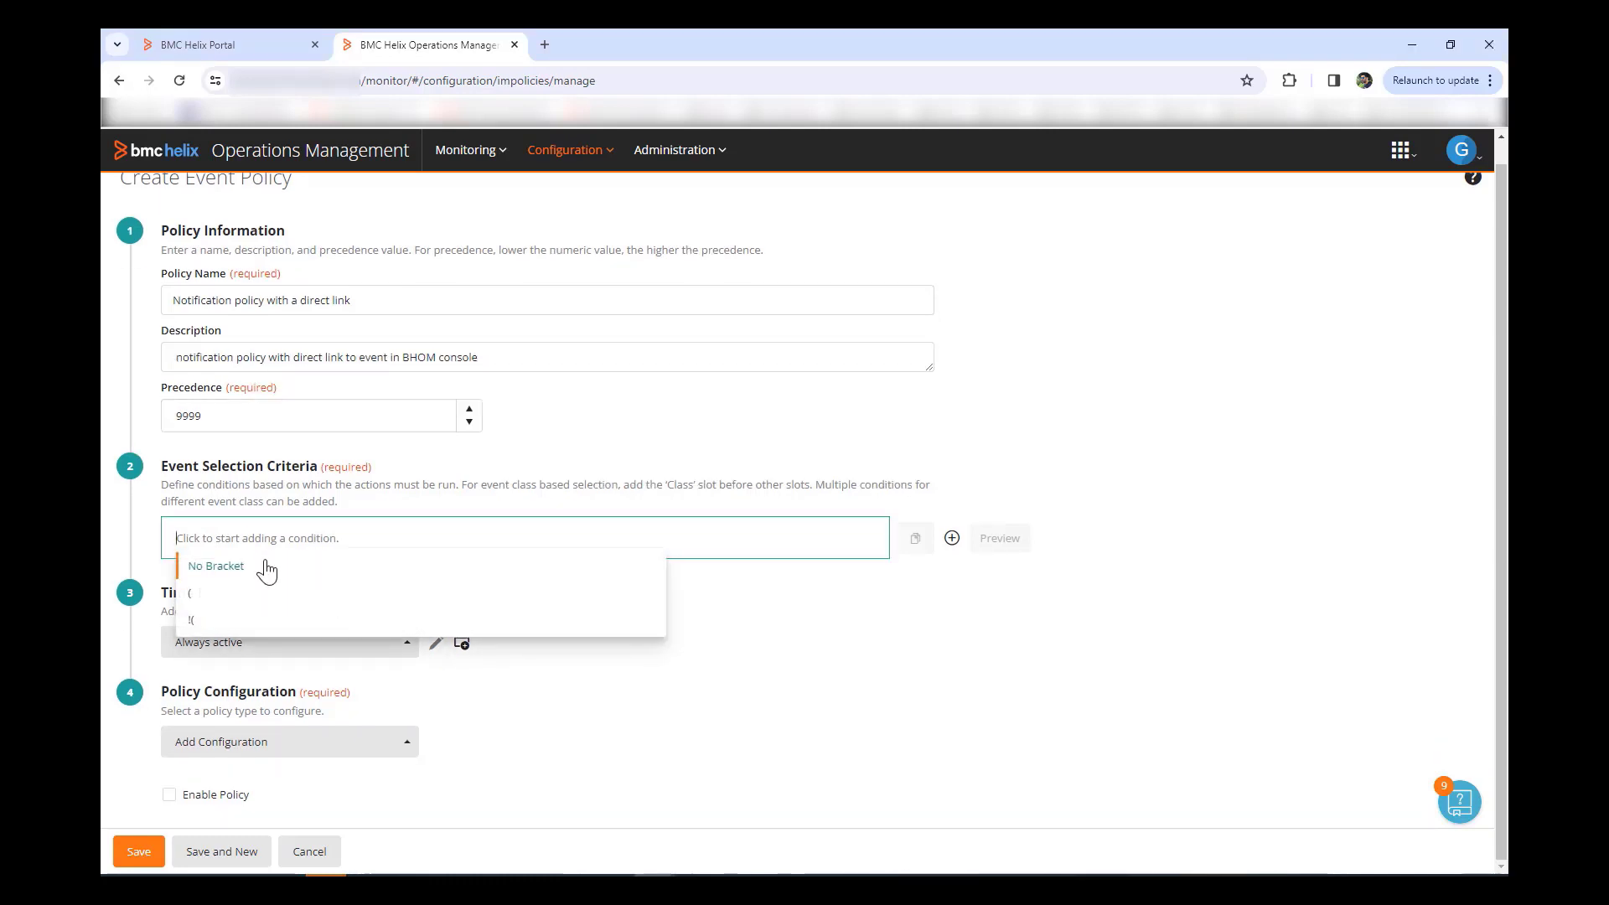
# Step: Set the event selection criteria to Class Equals Event and Message Contains Base64
pyautogui.click(198, 567)
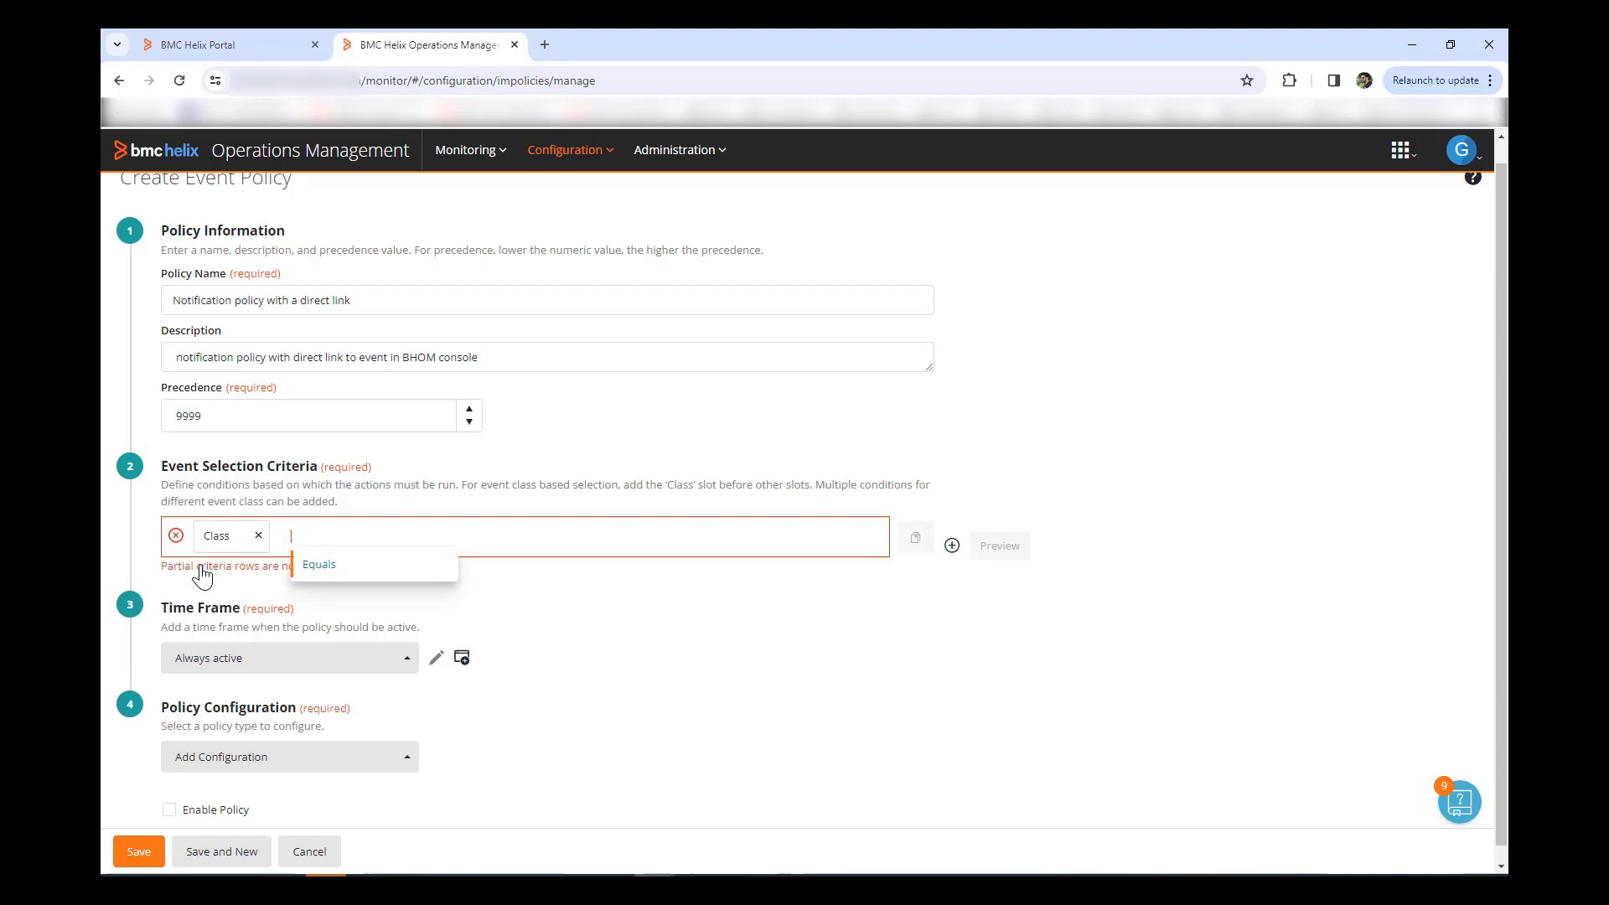
pyautogui.click(335, 575)
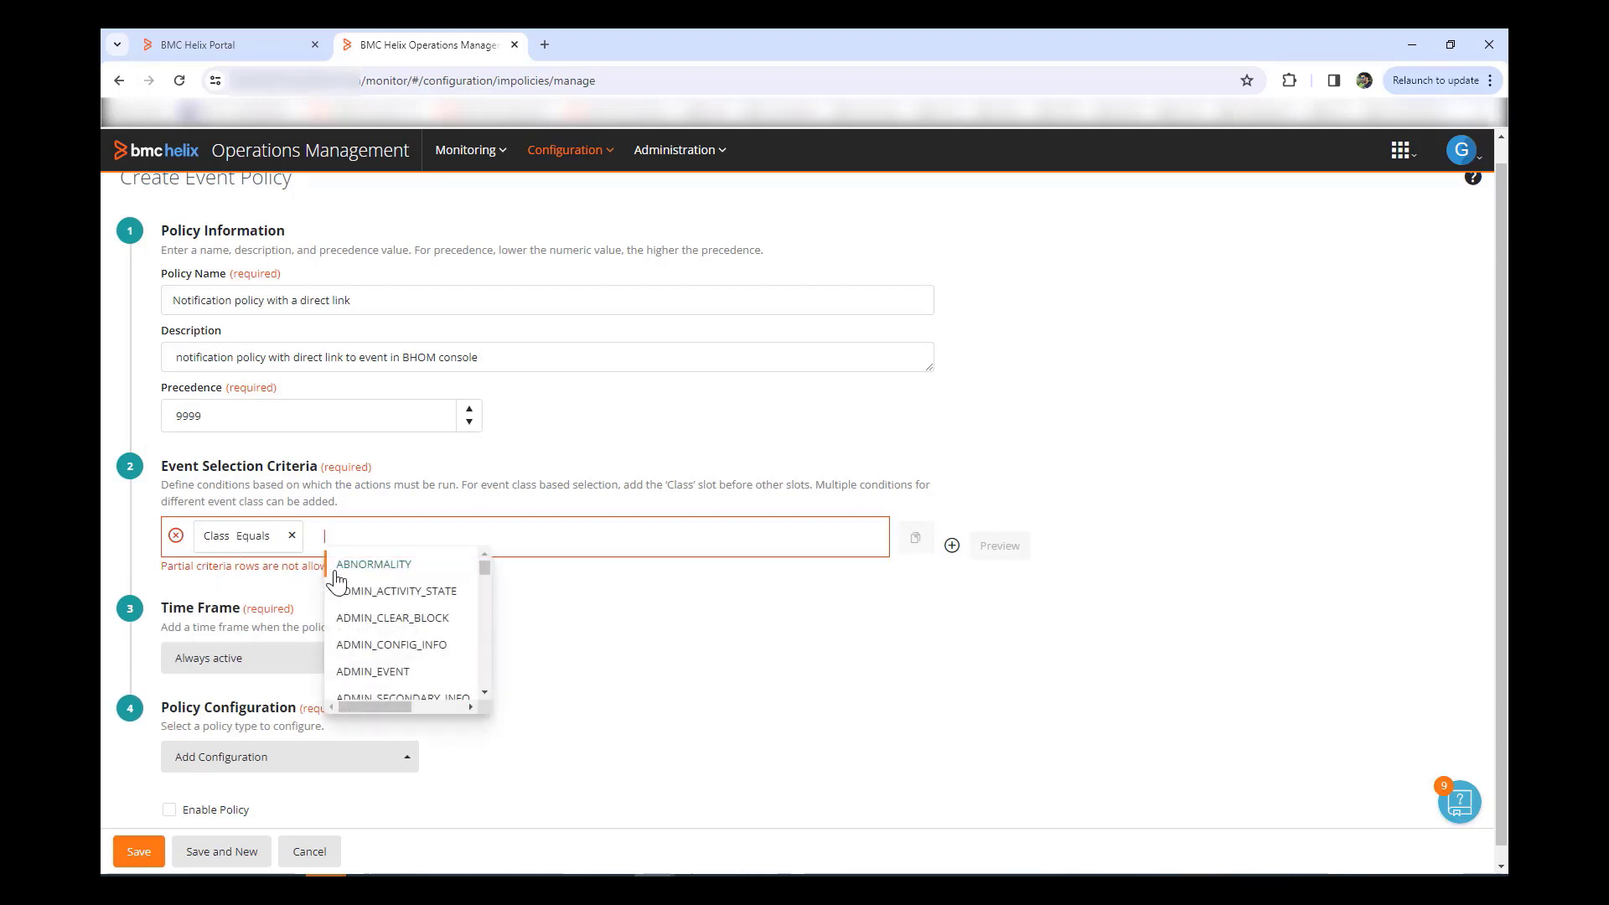
pyautogui.write('Events')
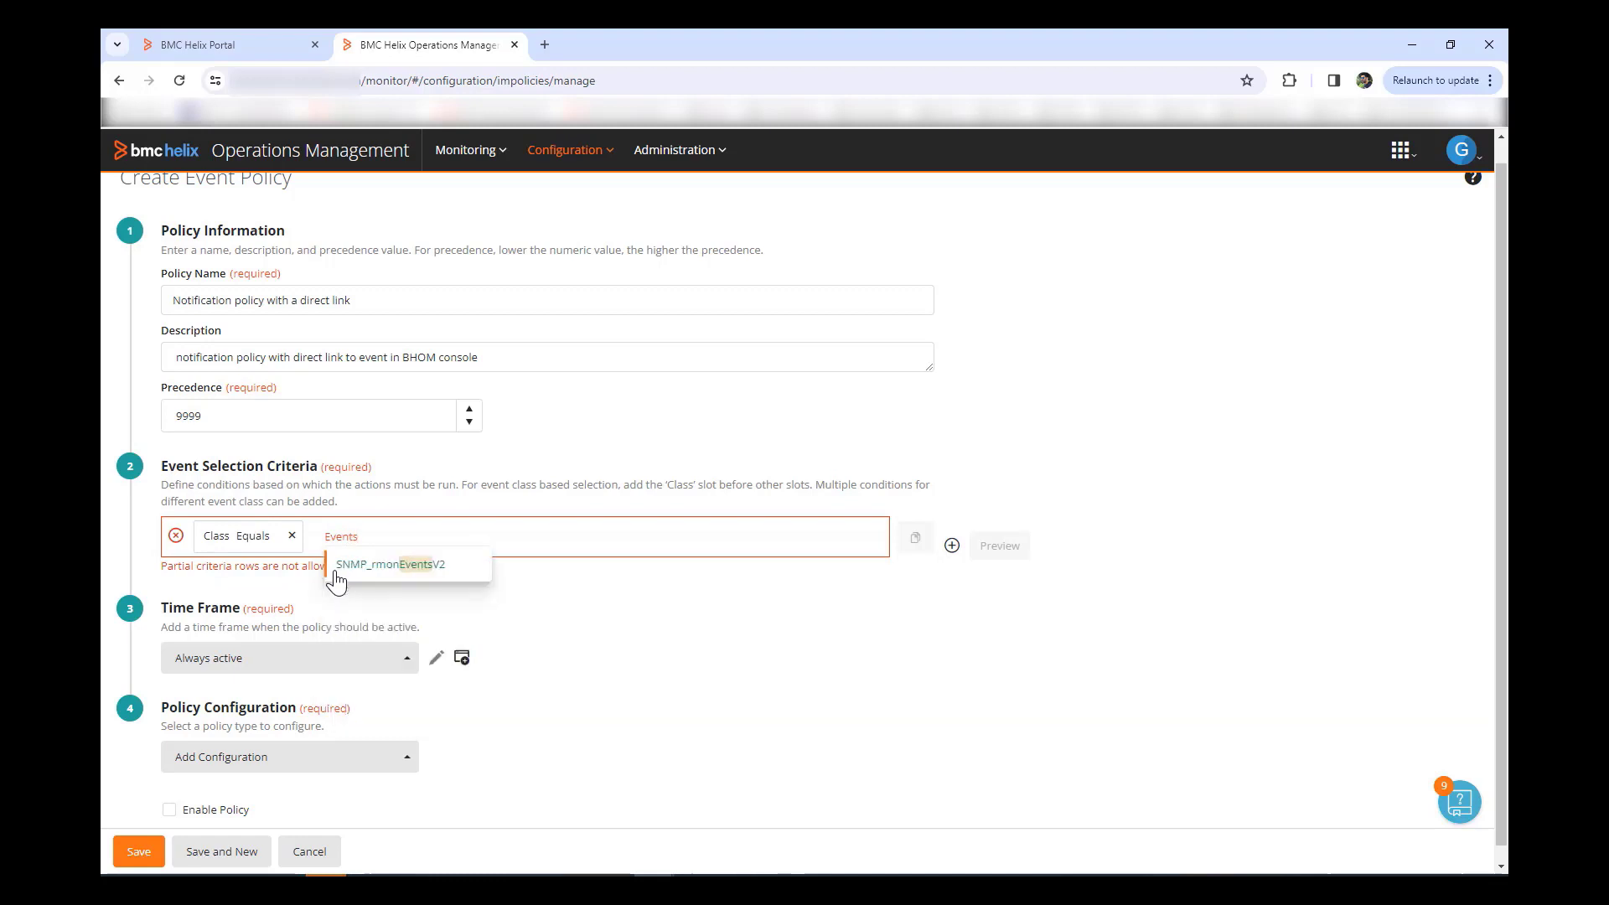
pyautogui.press('BackSpace')
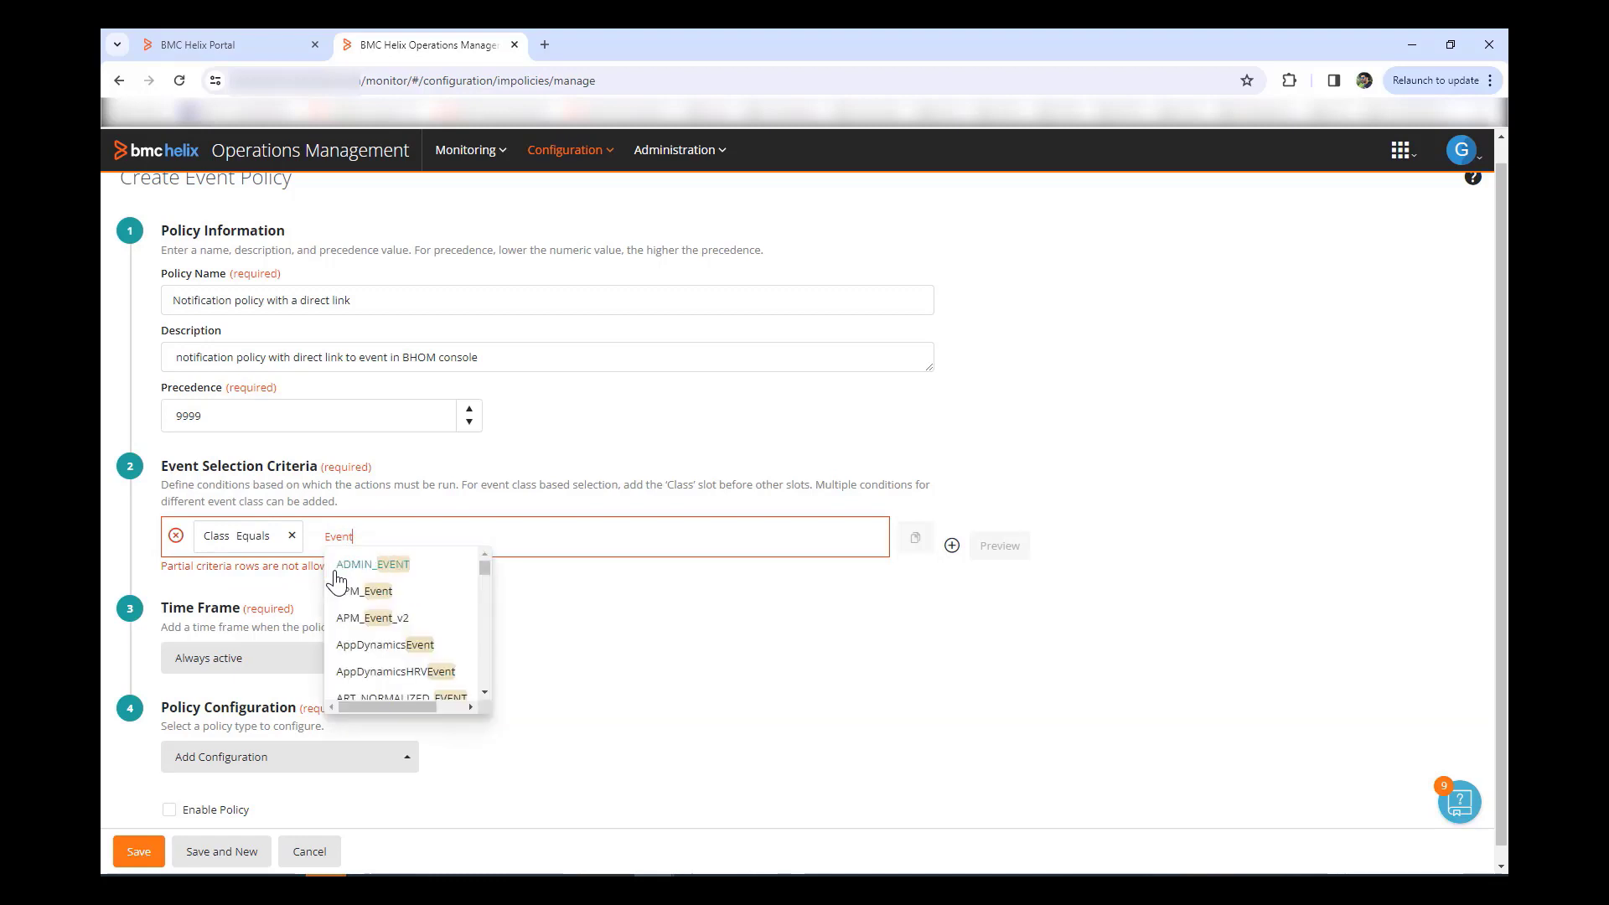
# Step: Add an Advanced Enrichment configuration to the policy
pyautogui.scroll(-3, 350, 613)
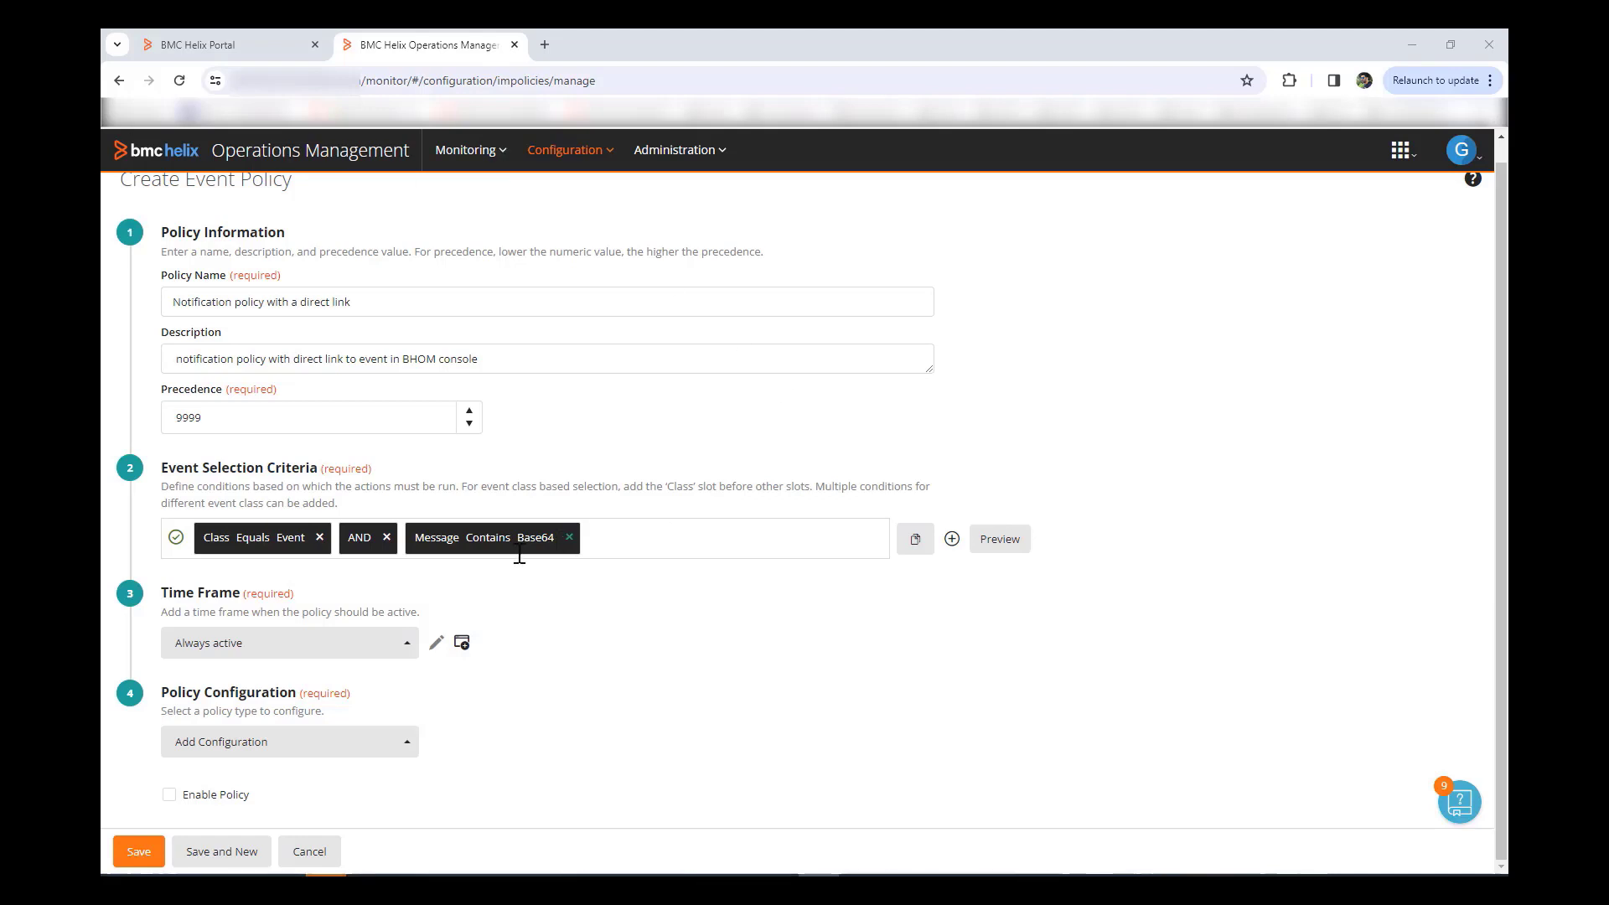
pyautogui.click(394, 741)
pyautogui.click(259, 668)
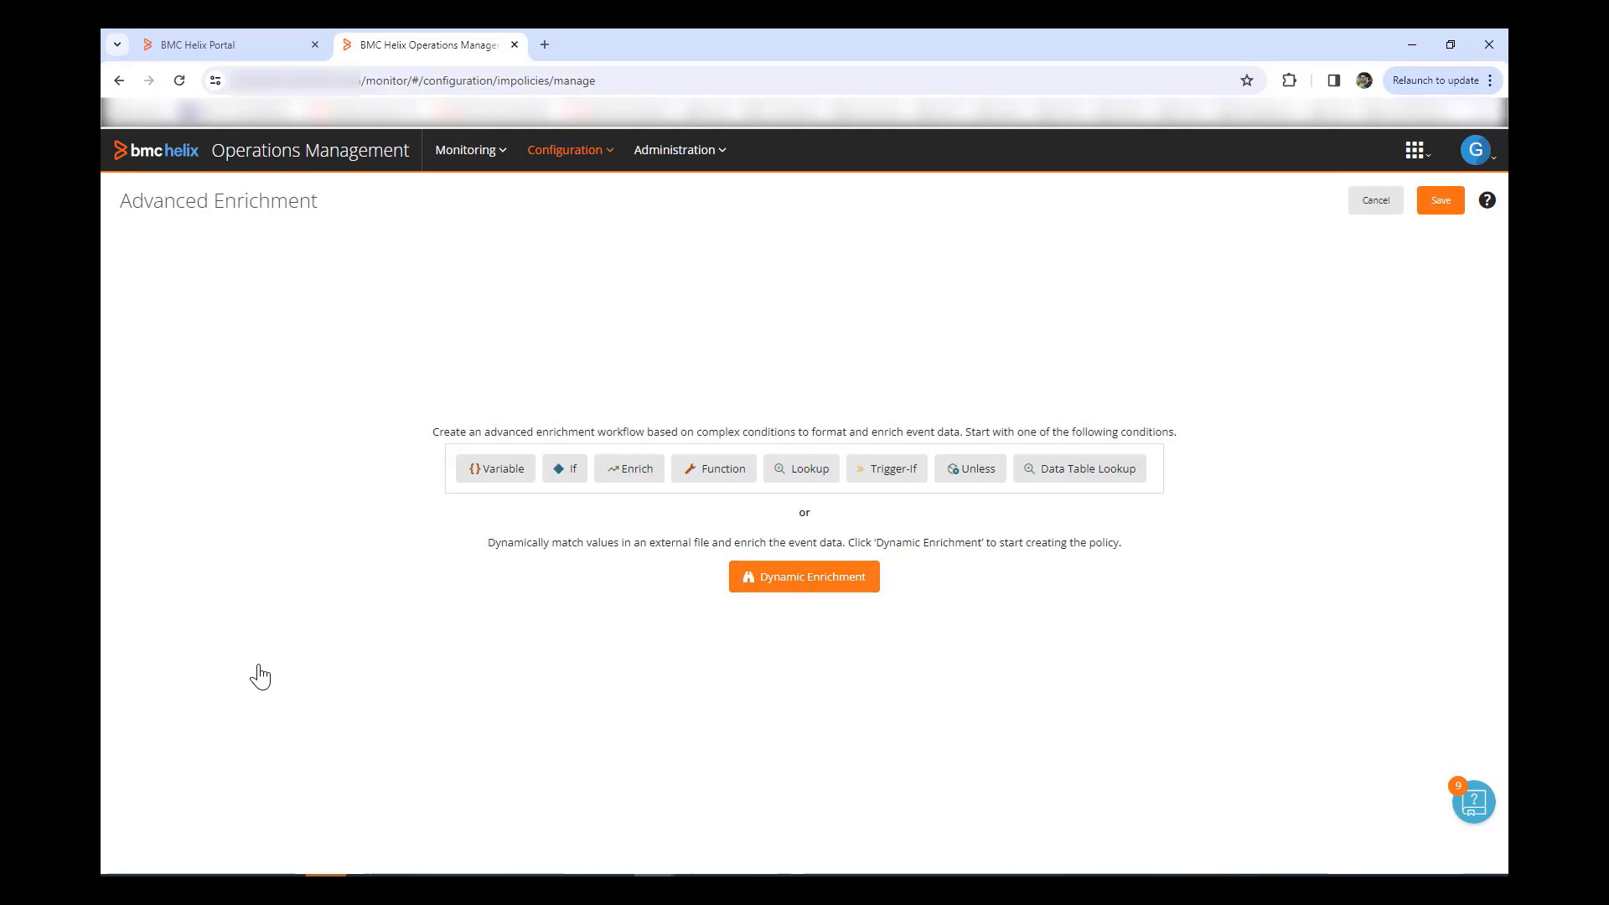
# Step: Add an enrichment variable labelled 'eventID to Base64' with the name $Base64eventID
pyautogui.click(492, 471)
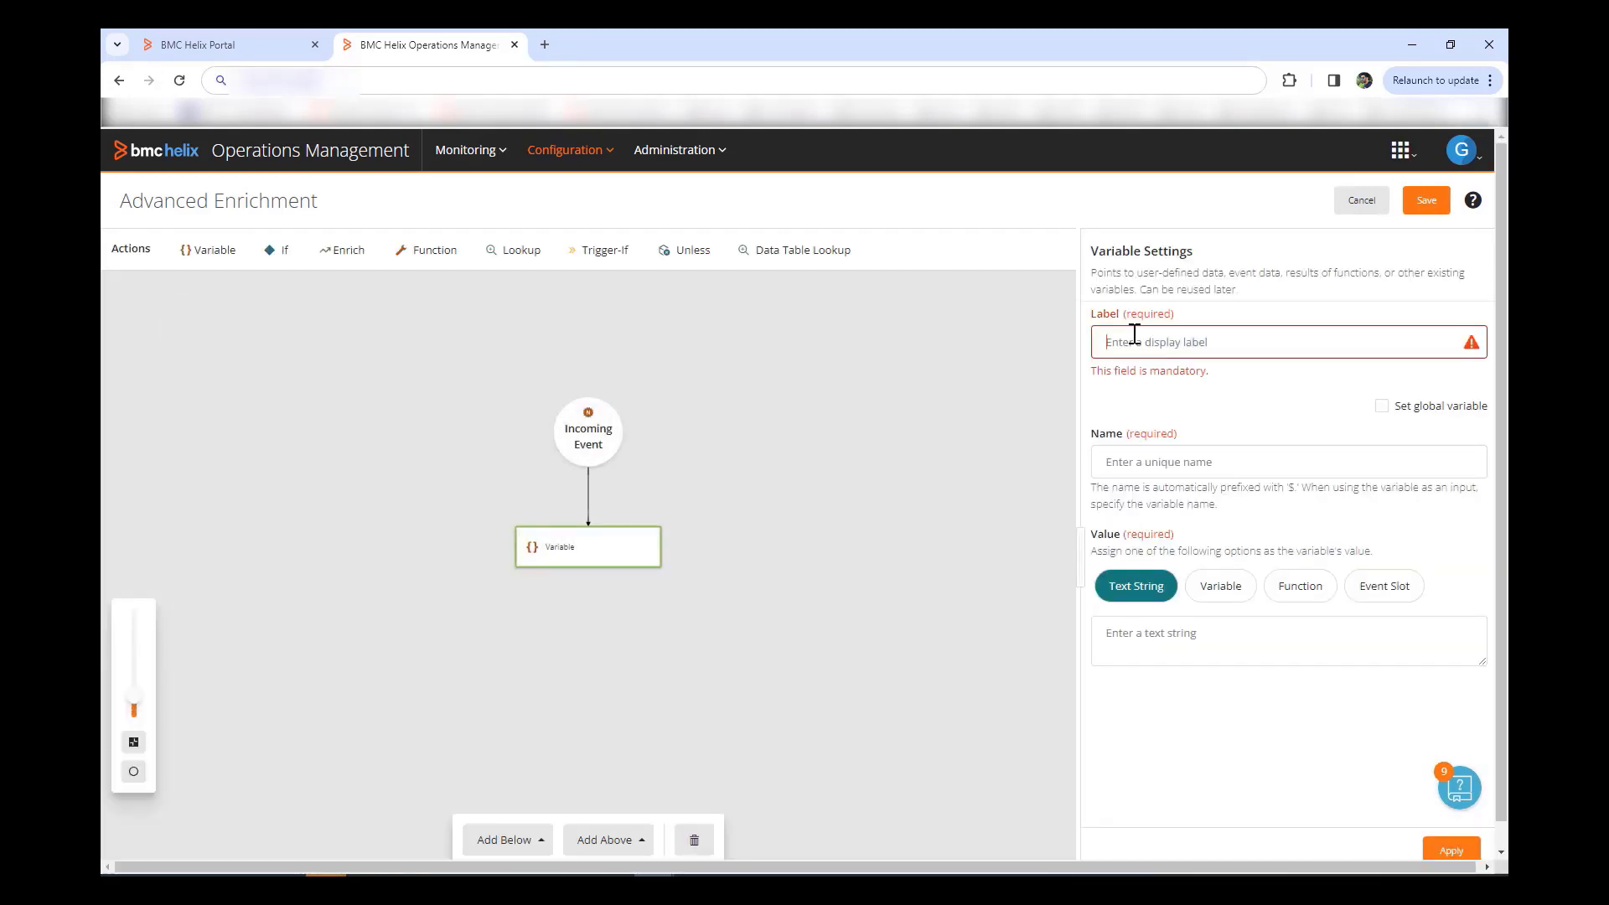
pyautogui.write('event')
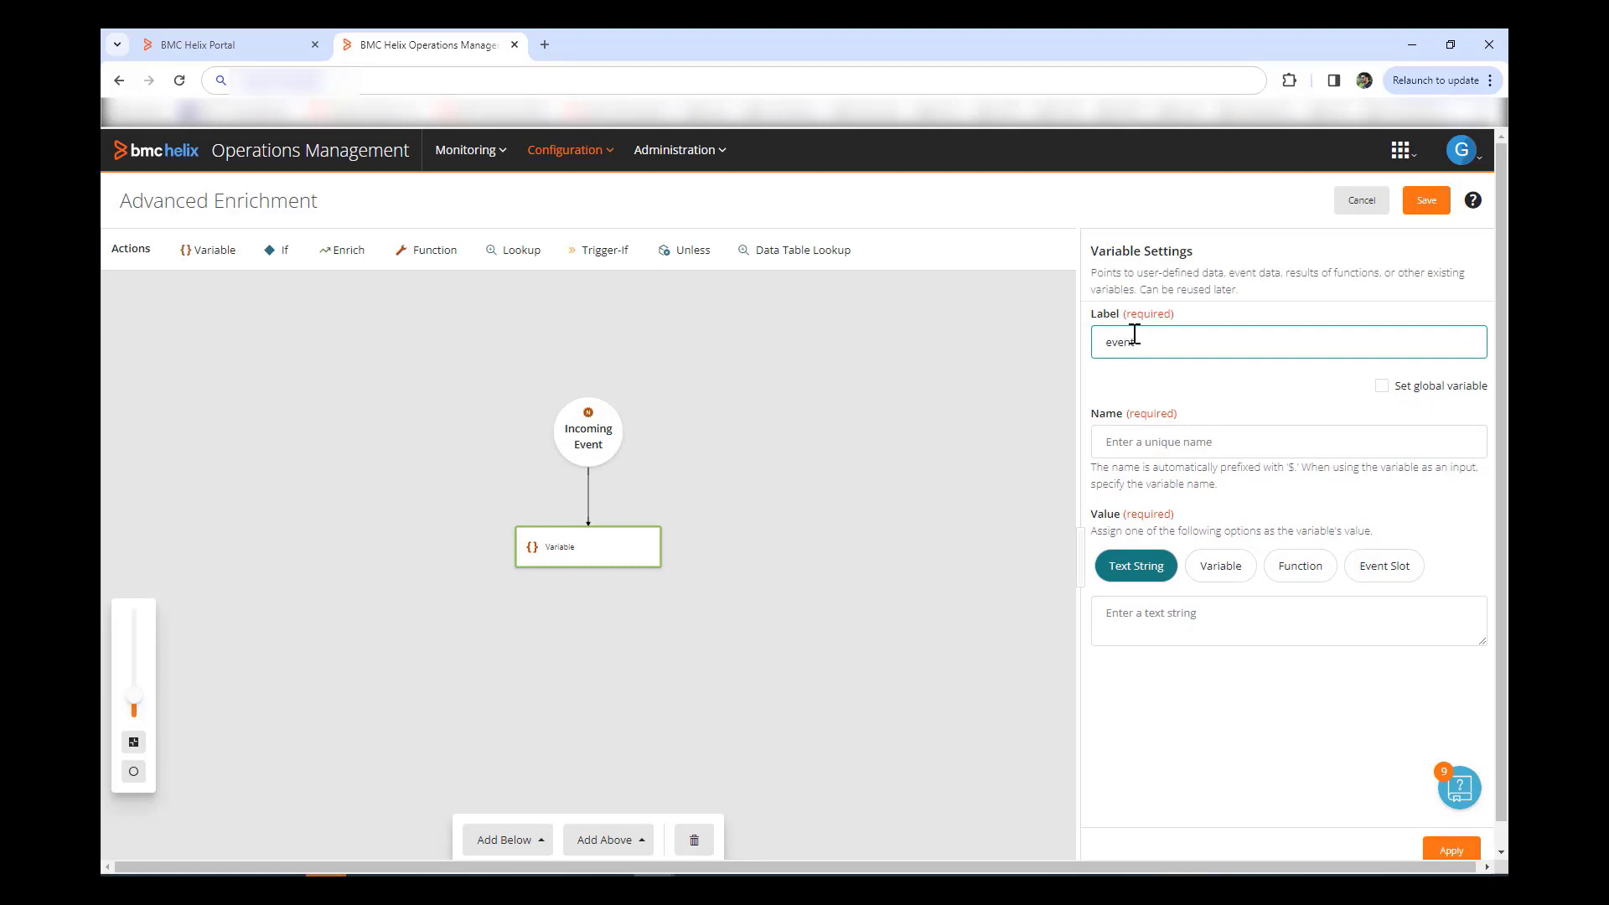
pyautogui.write('ID to Base64')
pyautogui.click(1146, 442)
pyautogui.write('$')
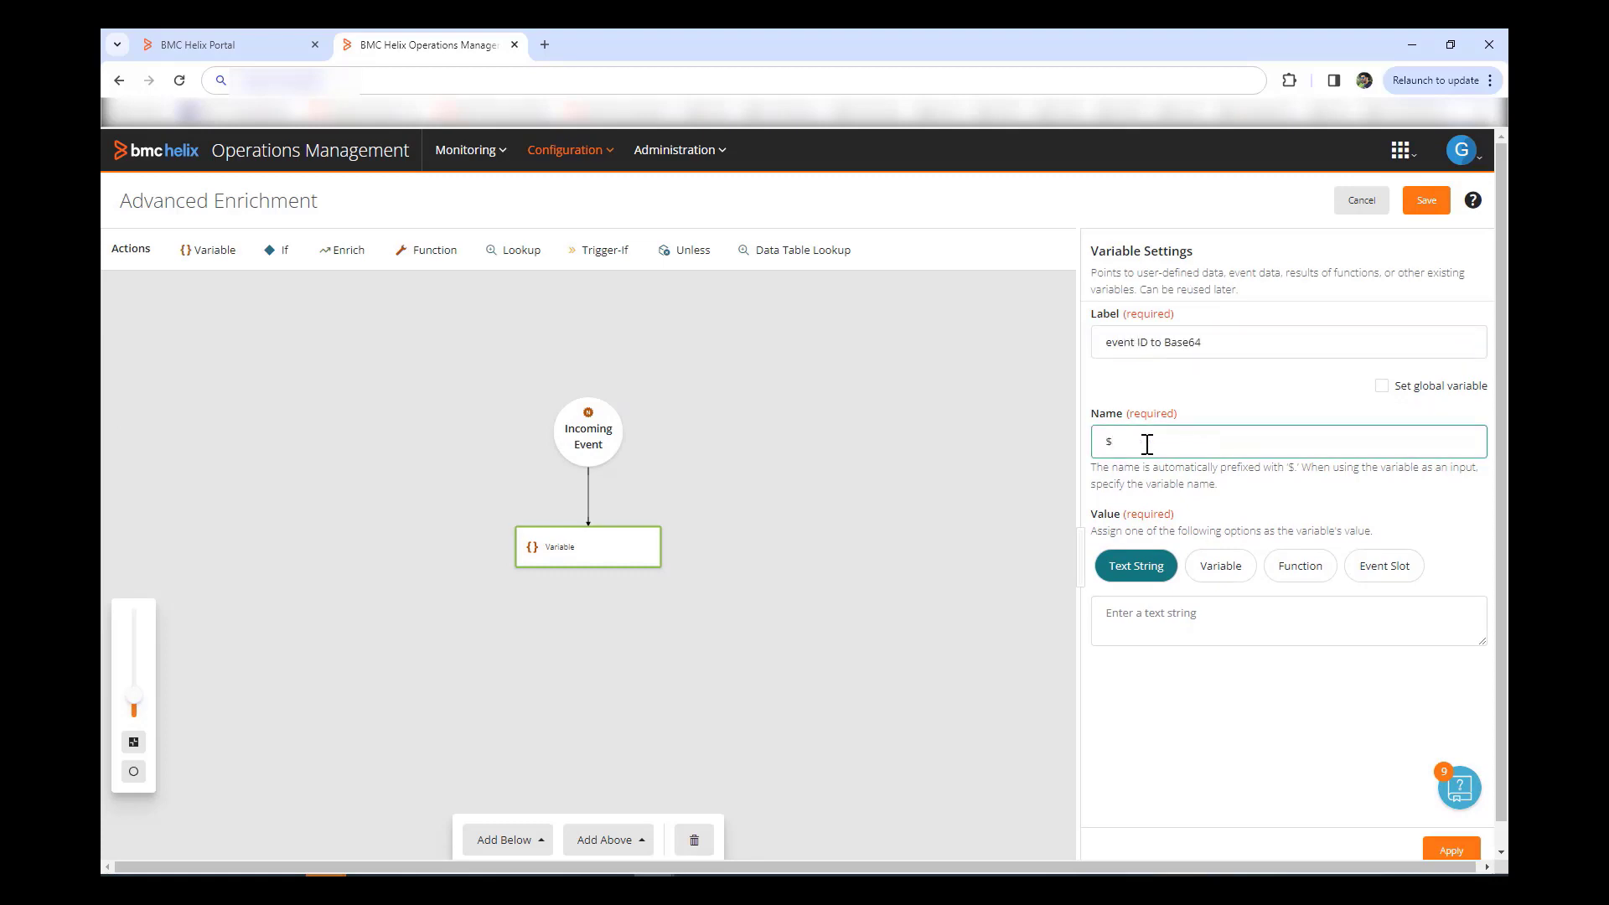
pyautogui.write('Base64eventID')
# Step: Compute the variable with the ToBase64 function on the event's ID slot and apply it
pyautogui.click(1311, 566)
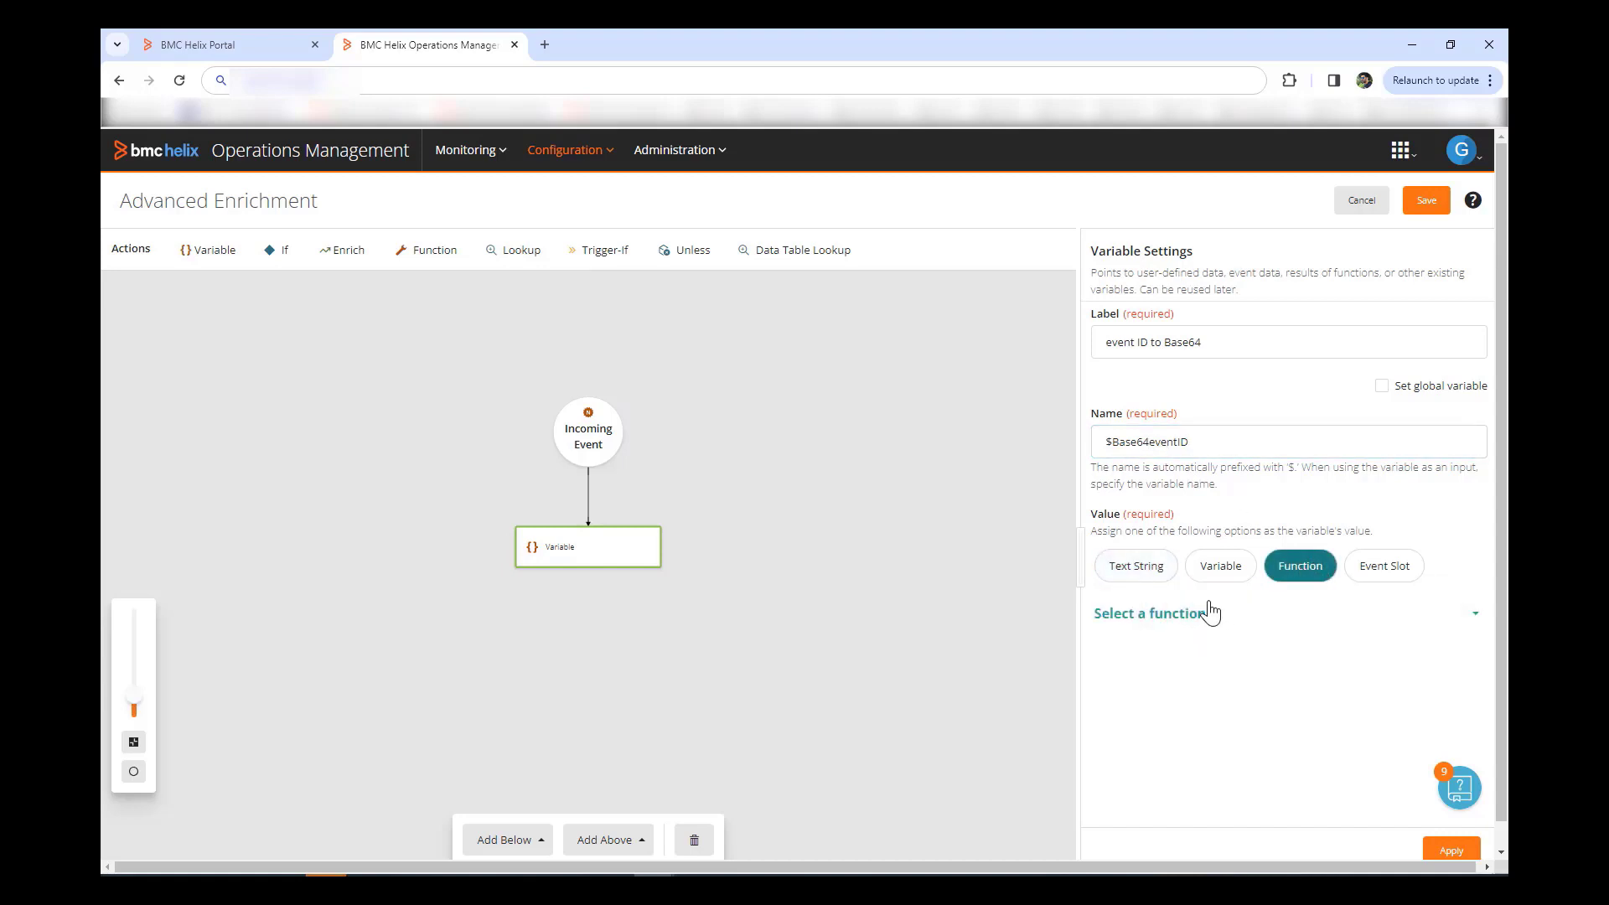
pyautogui.click(1171, 618)
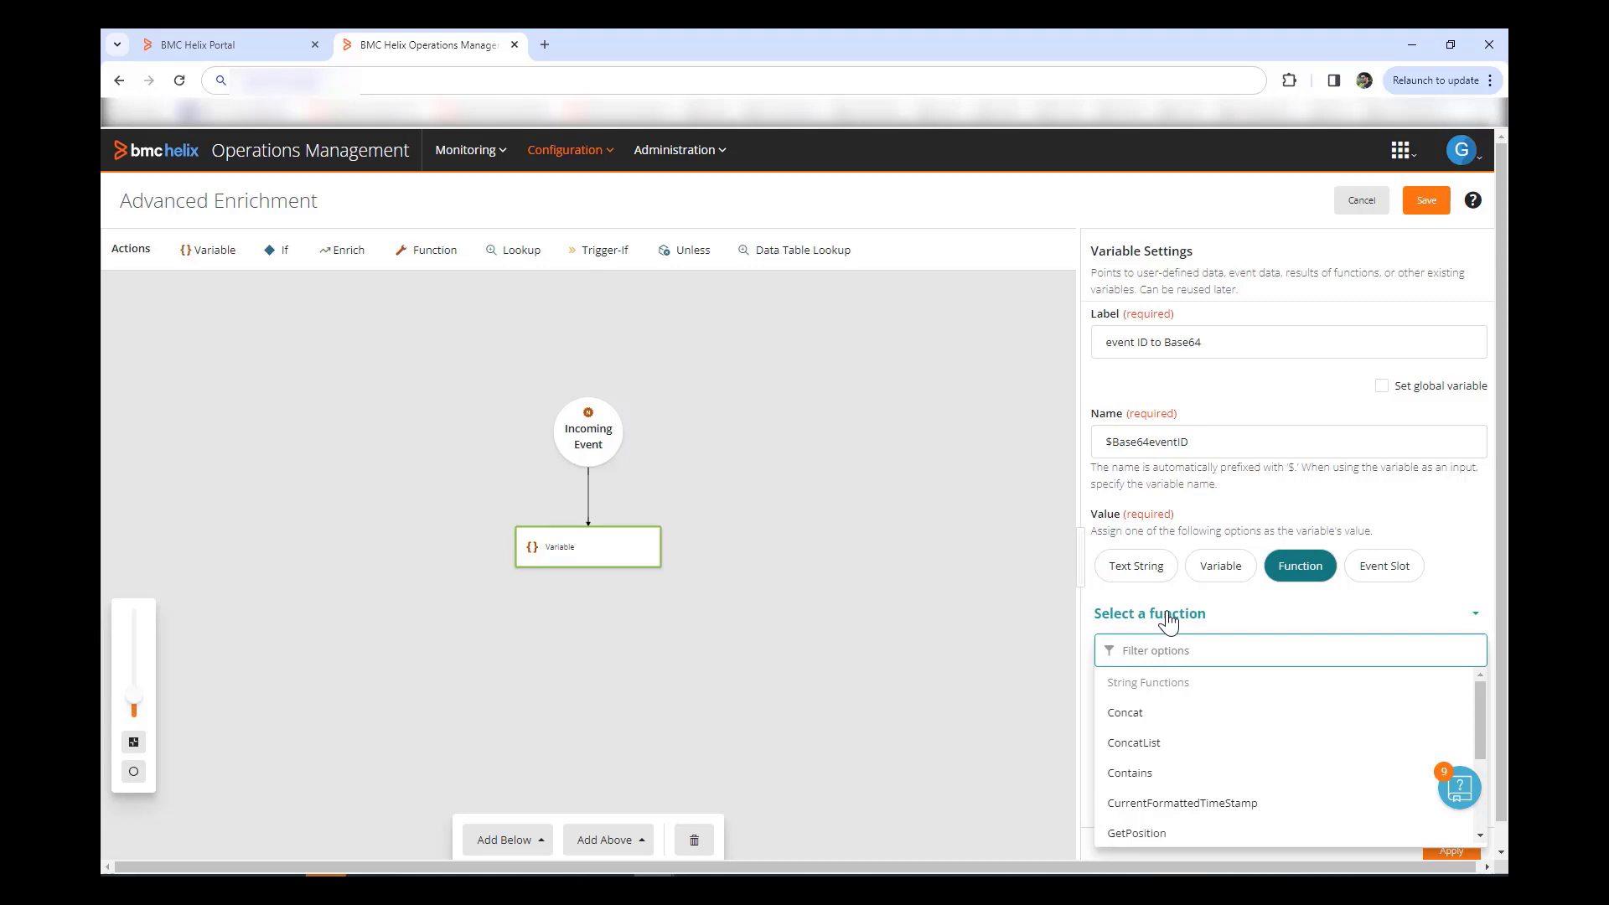
pyautogui.write('toBas')
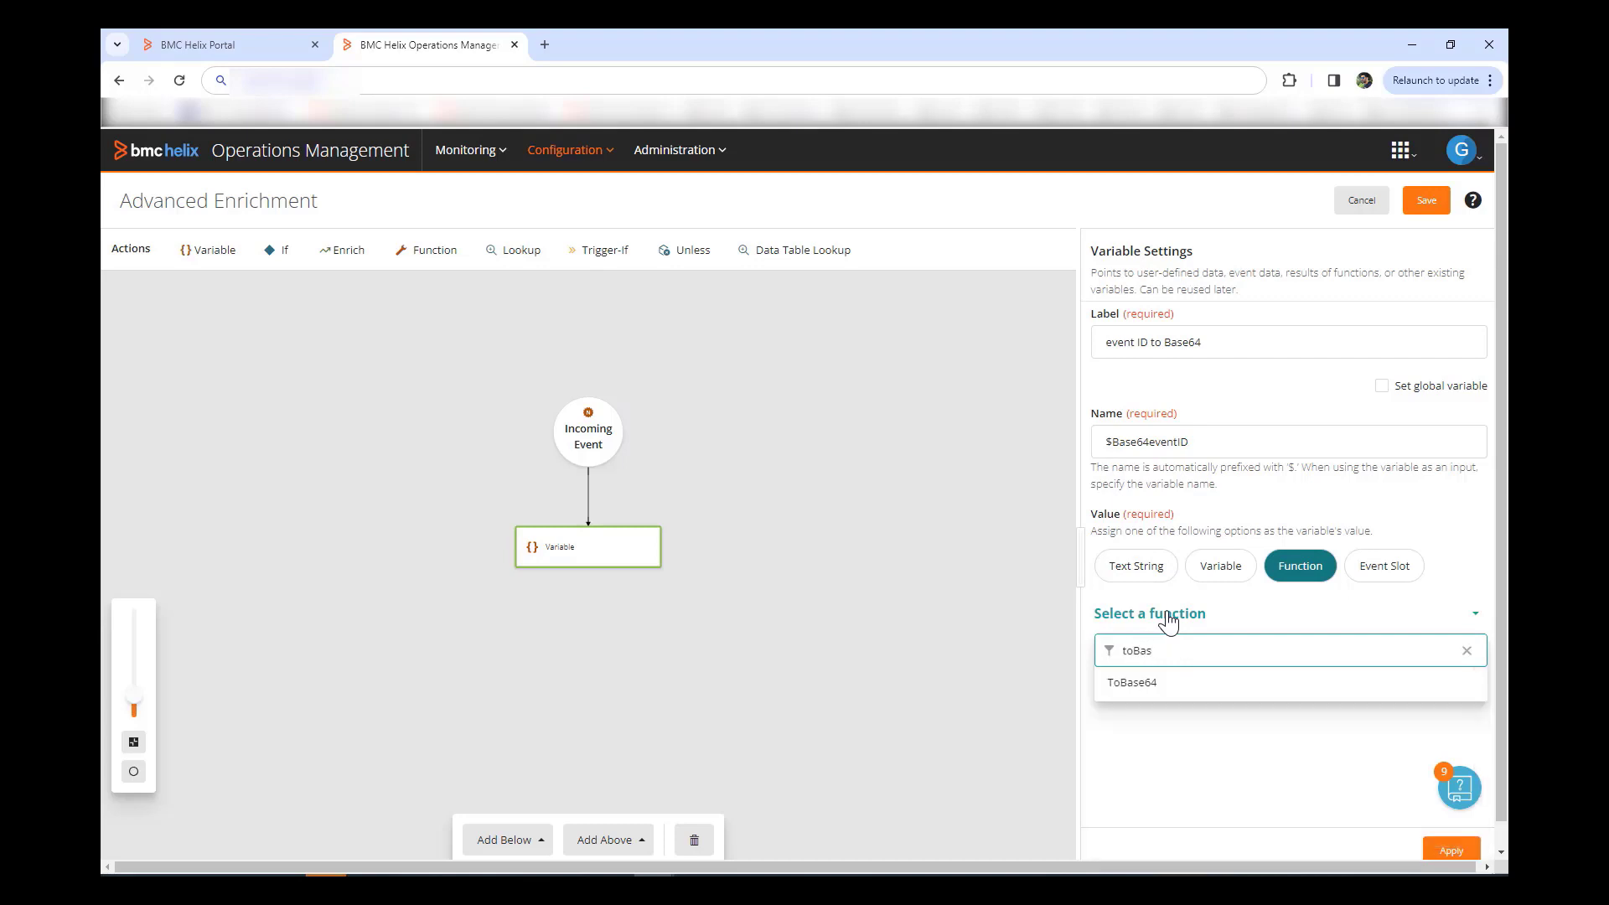
pyautogui.click(1129, 689)
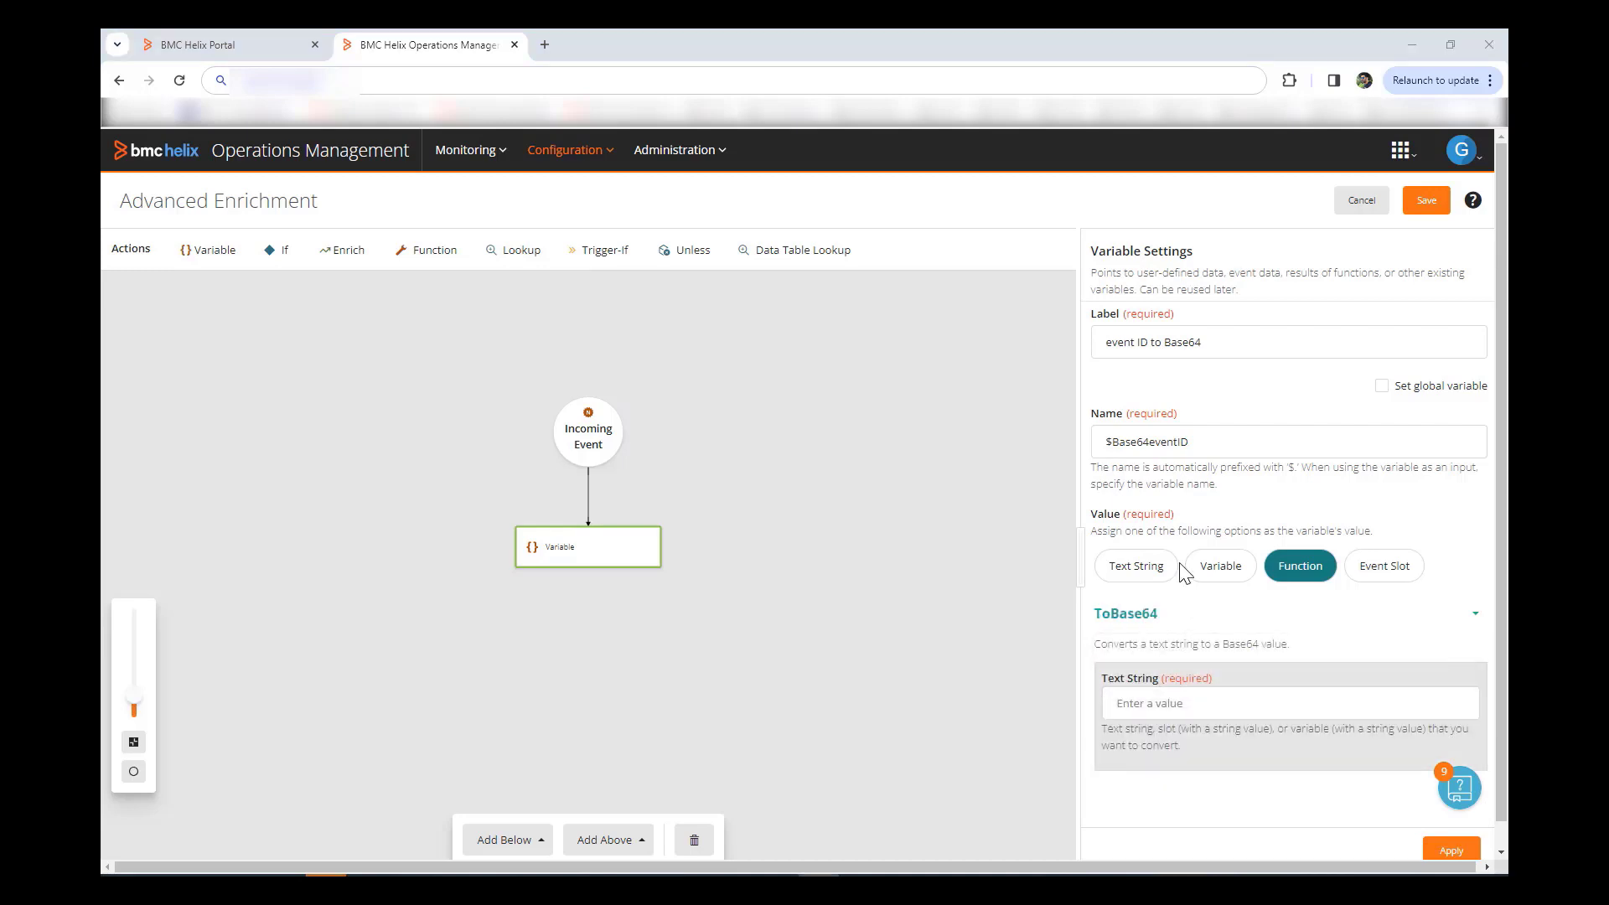
pyautogui.click(1209, 706)
pyautogui.write('ID')
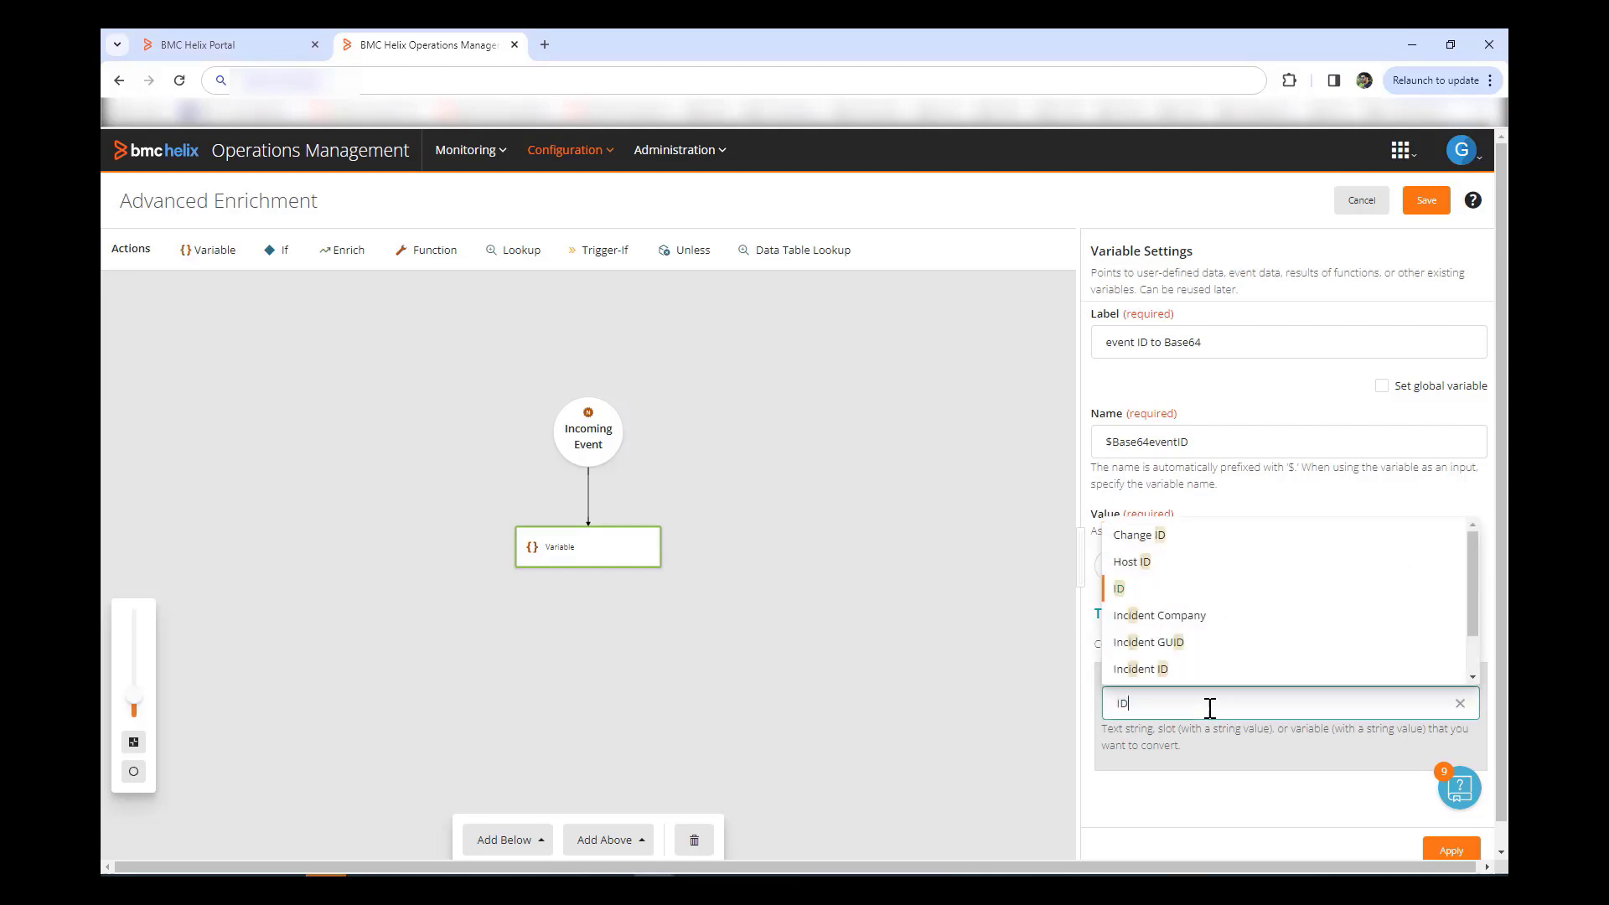
pyautogui.click(1125, 592)
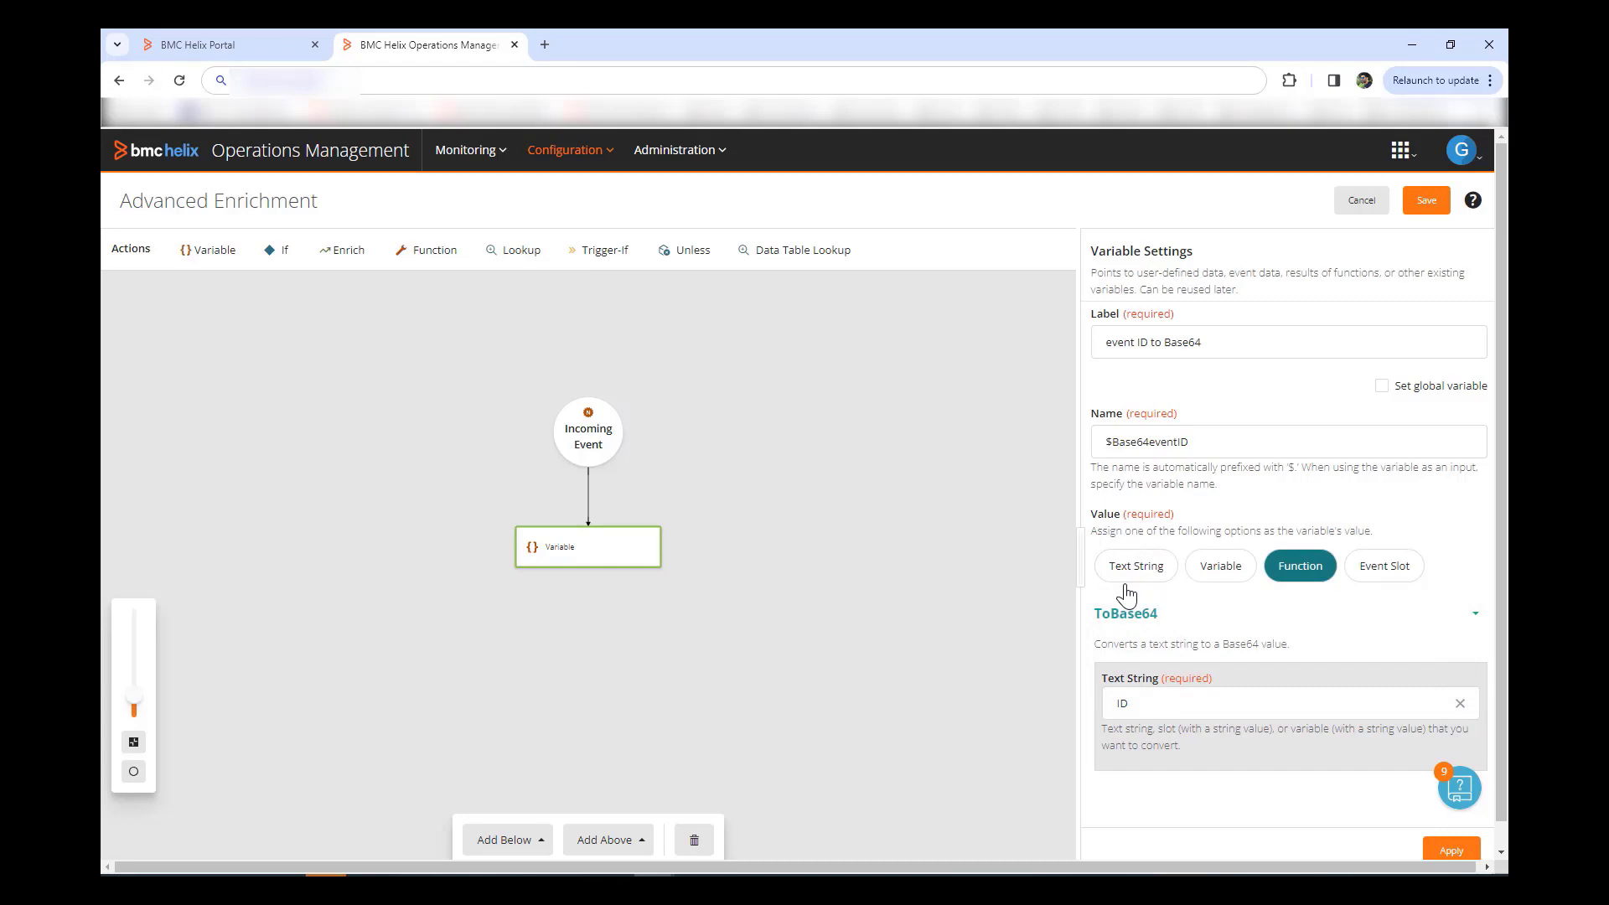
pyautogui.click(1452, 849)
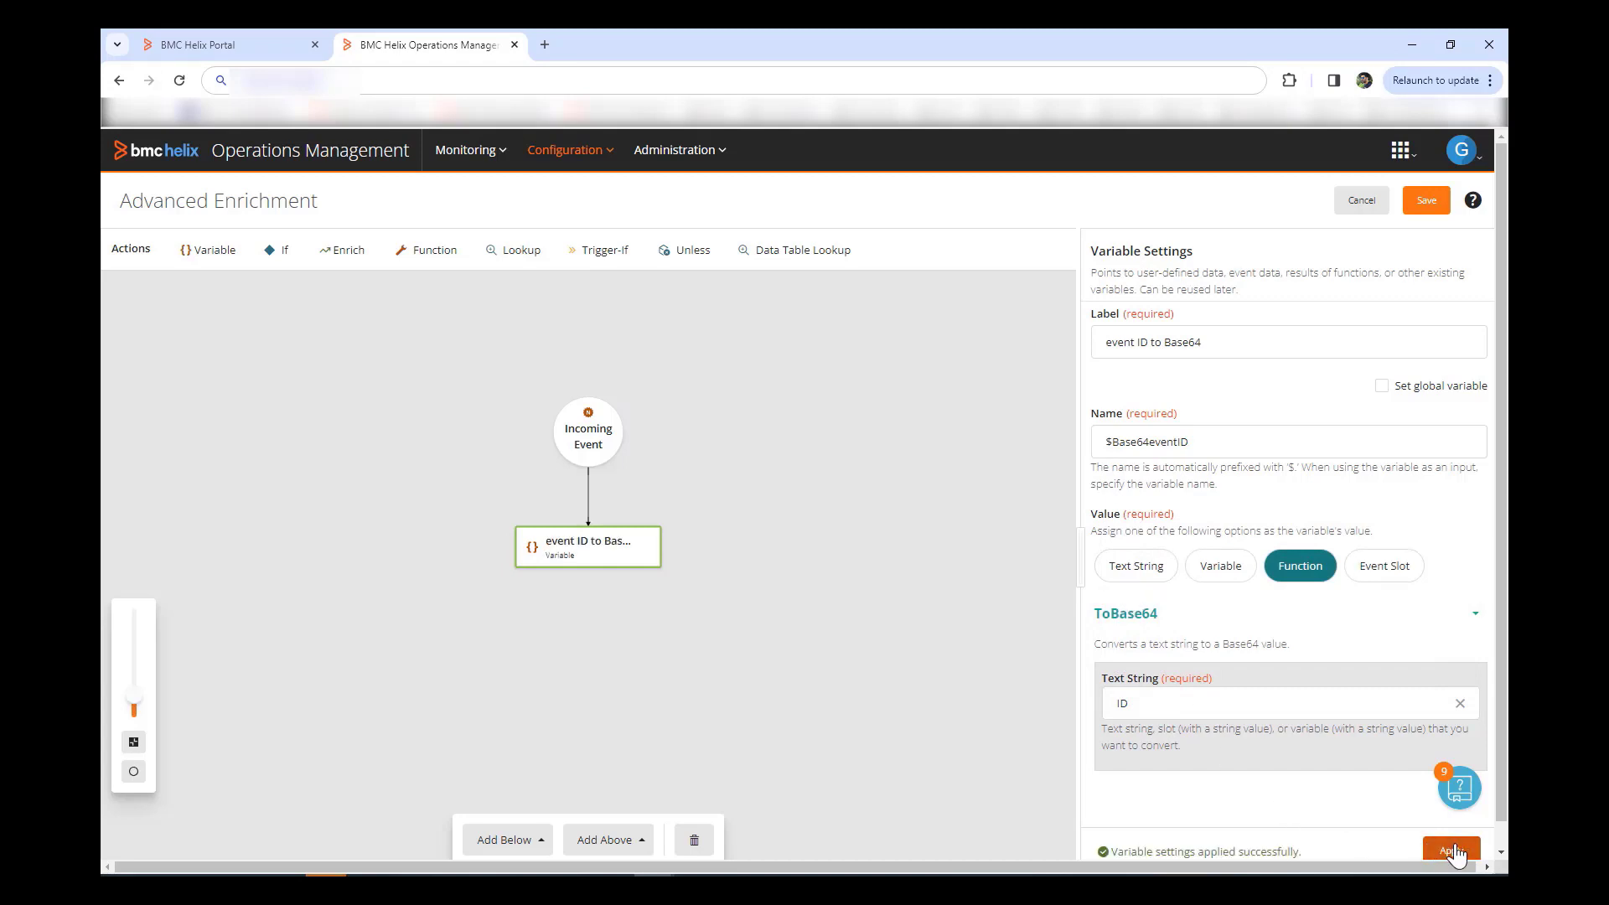
pyautogui.click(819, 875)
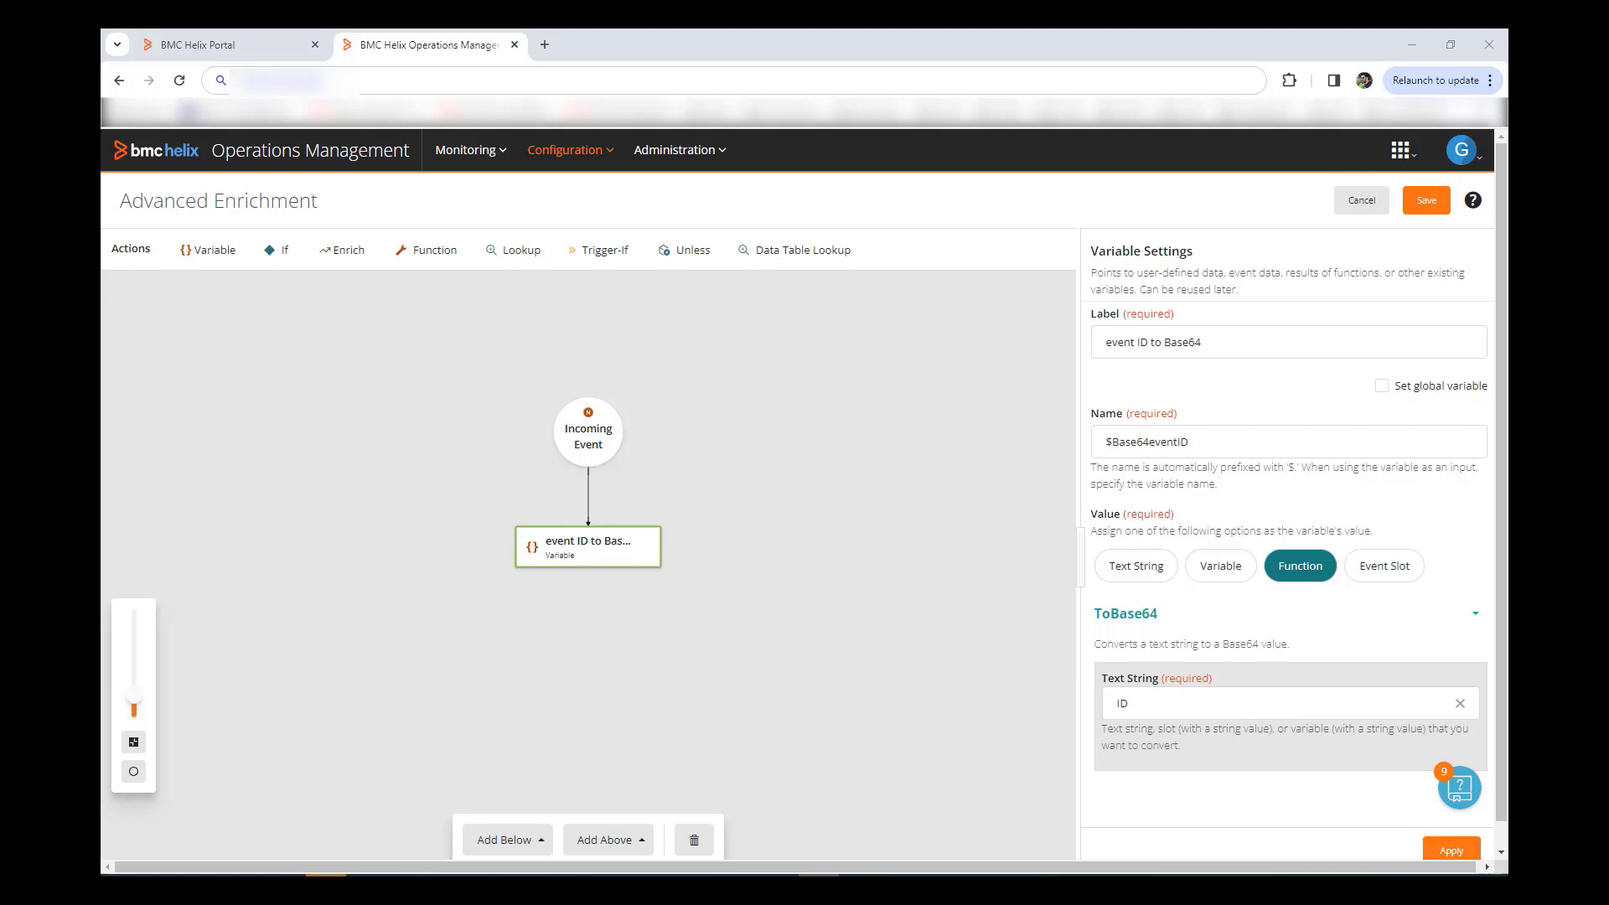
# Step: Add an Enrich step labelled 'Enrich message' that targets the Detailed Message slot
pyautogui.click(533, 849)
pyautogui.click(522, 732)
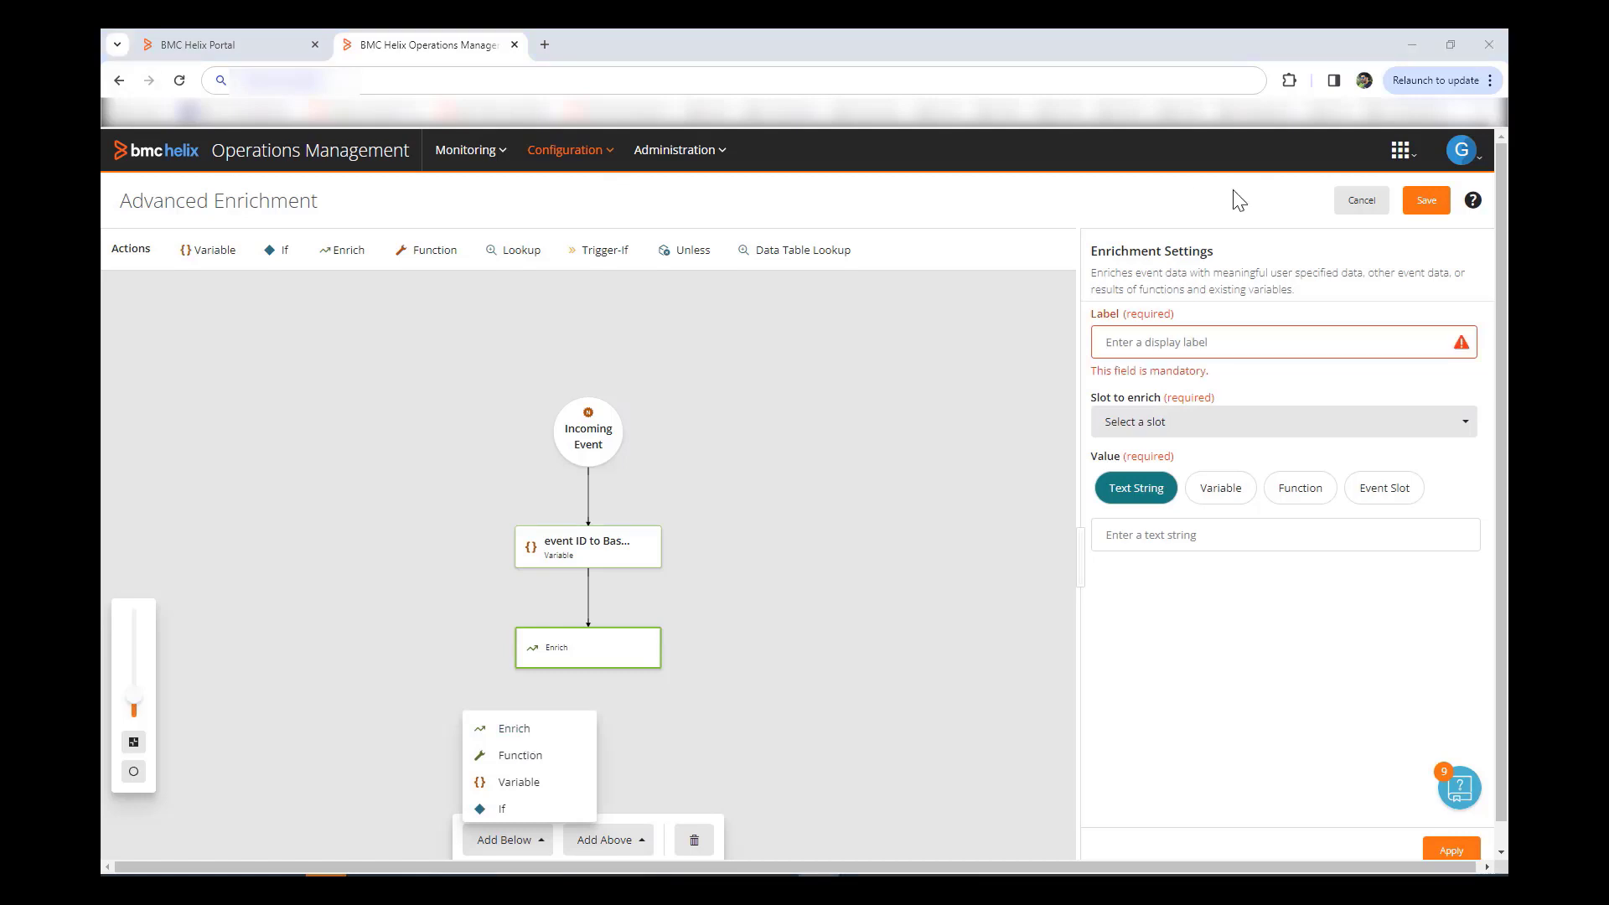
pyautogui.click(1200, 343)
pyautogui.write('En')
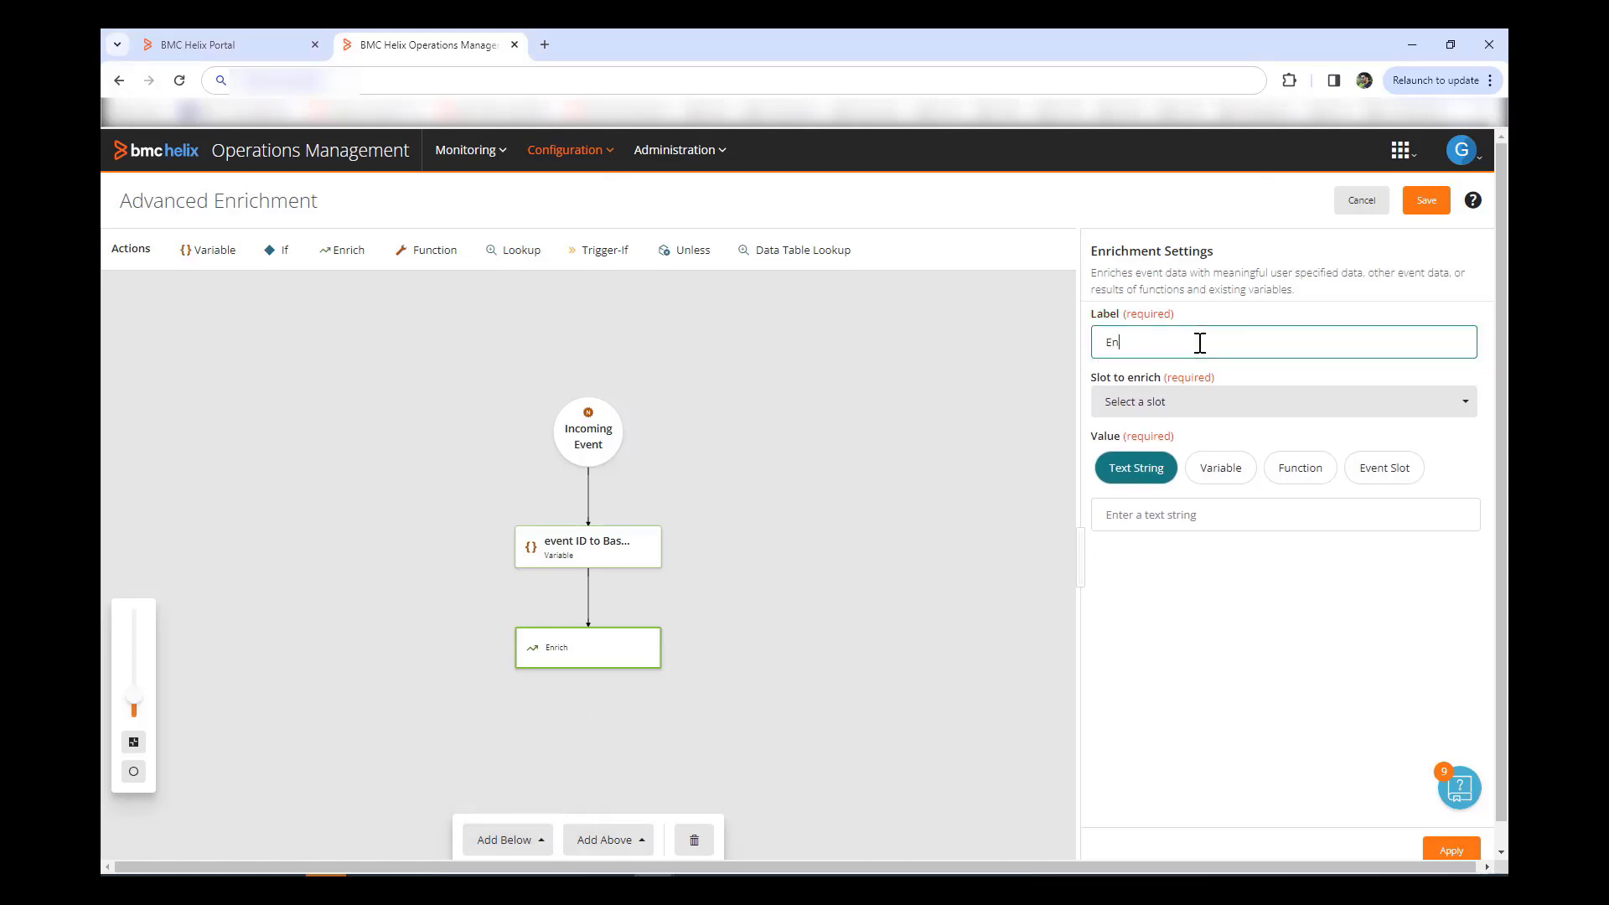
pyautogui.write('rich message')
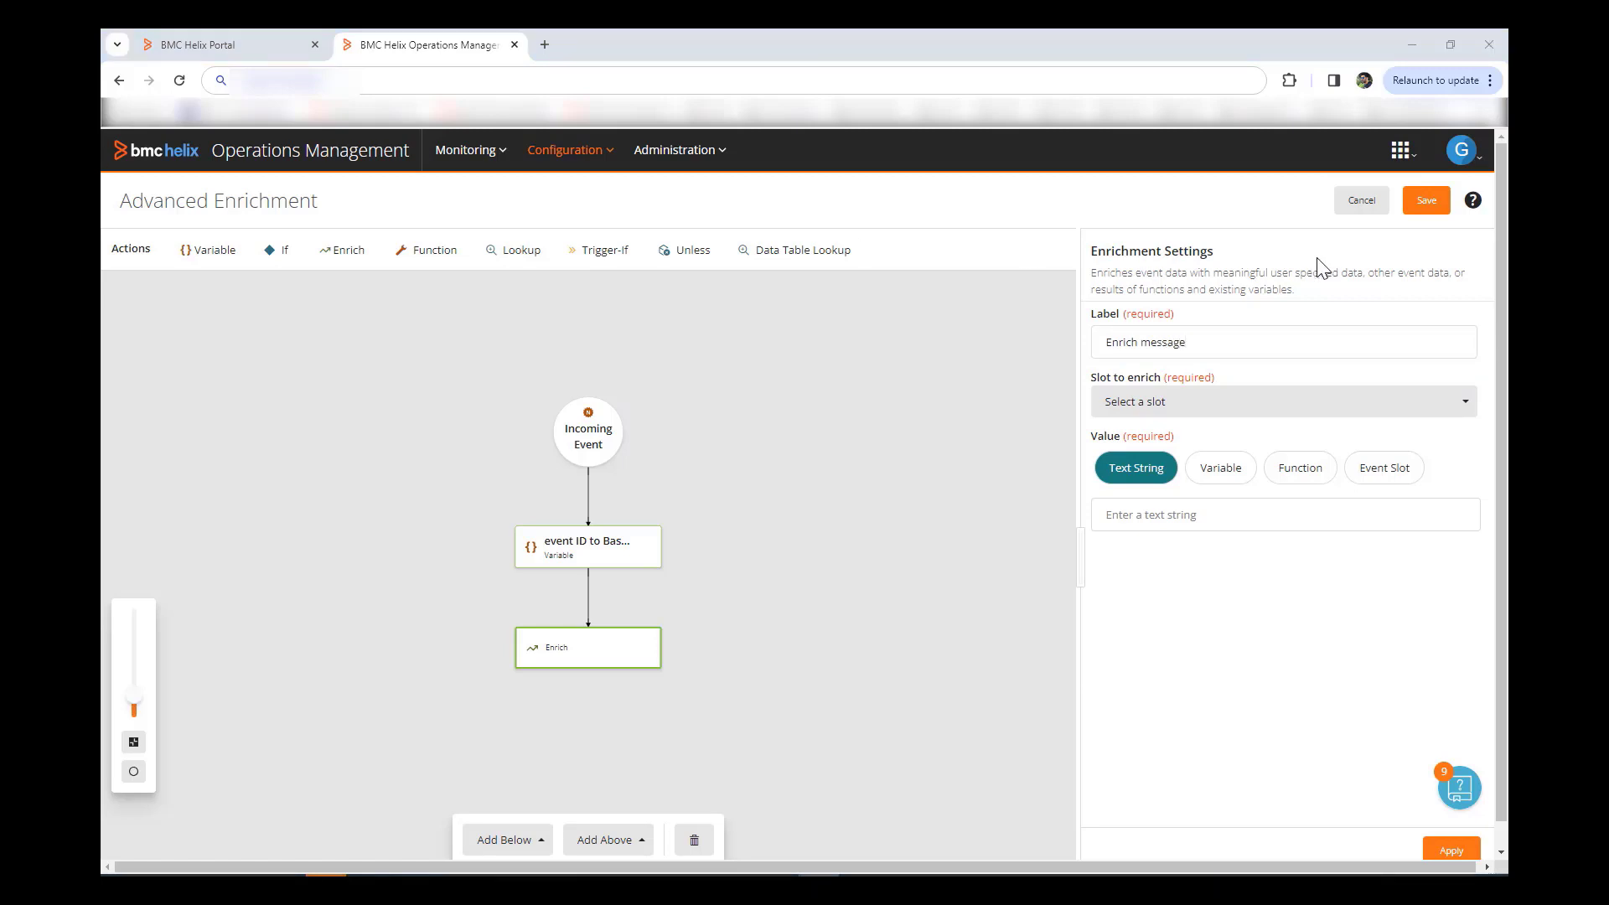
pyautogui.click(1198, 406)
pyautogui.click(1198, 407)
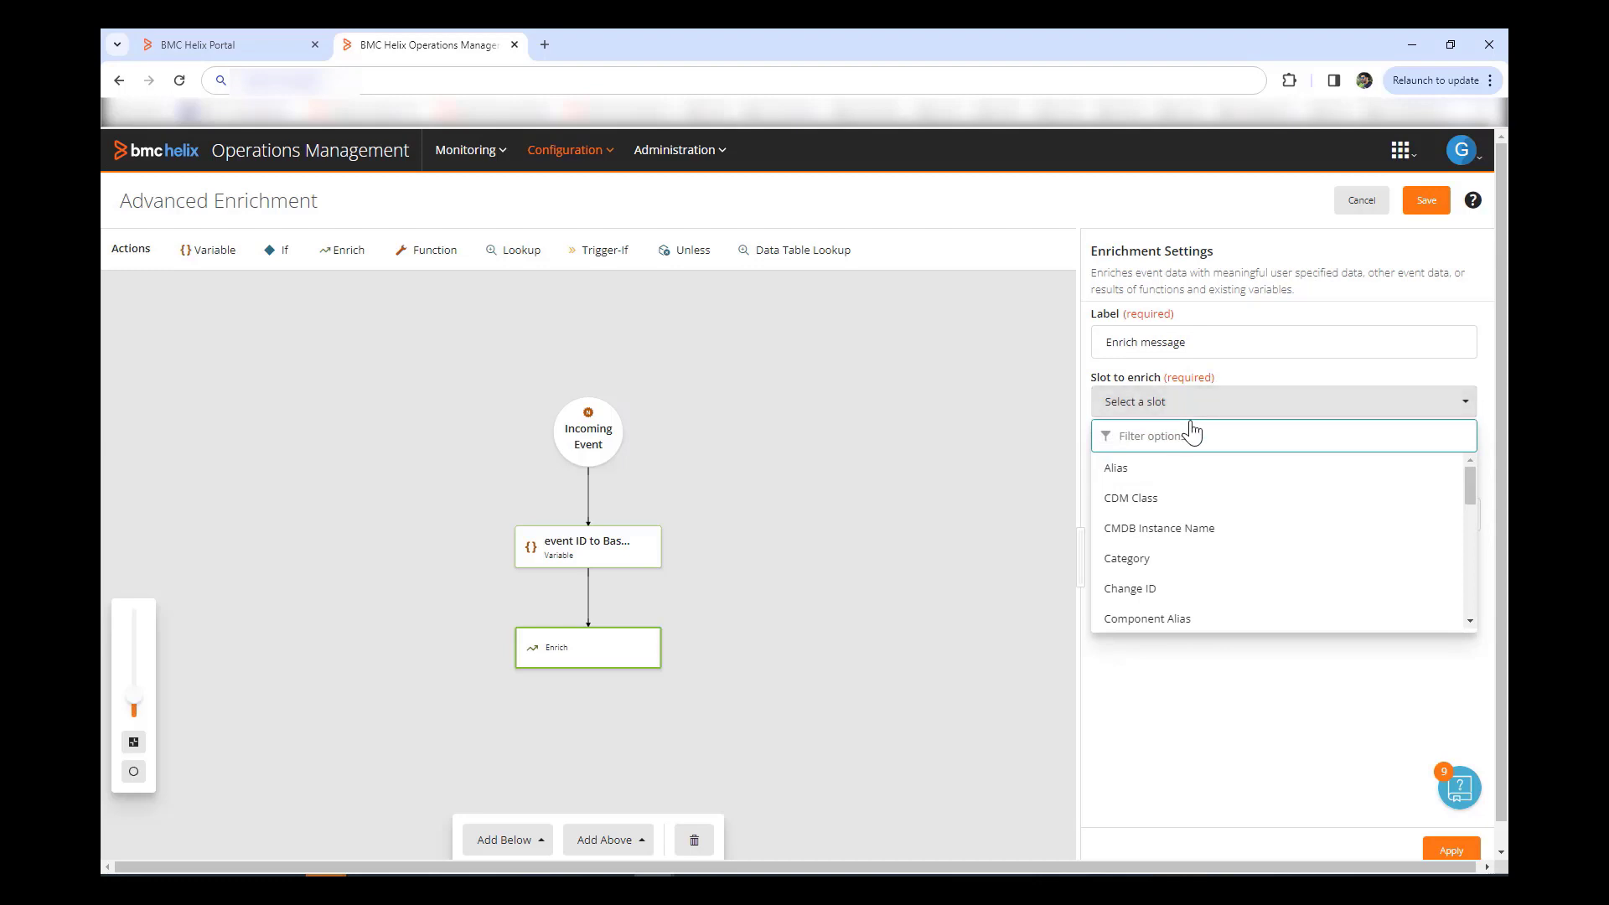
pyautogui.write('det')
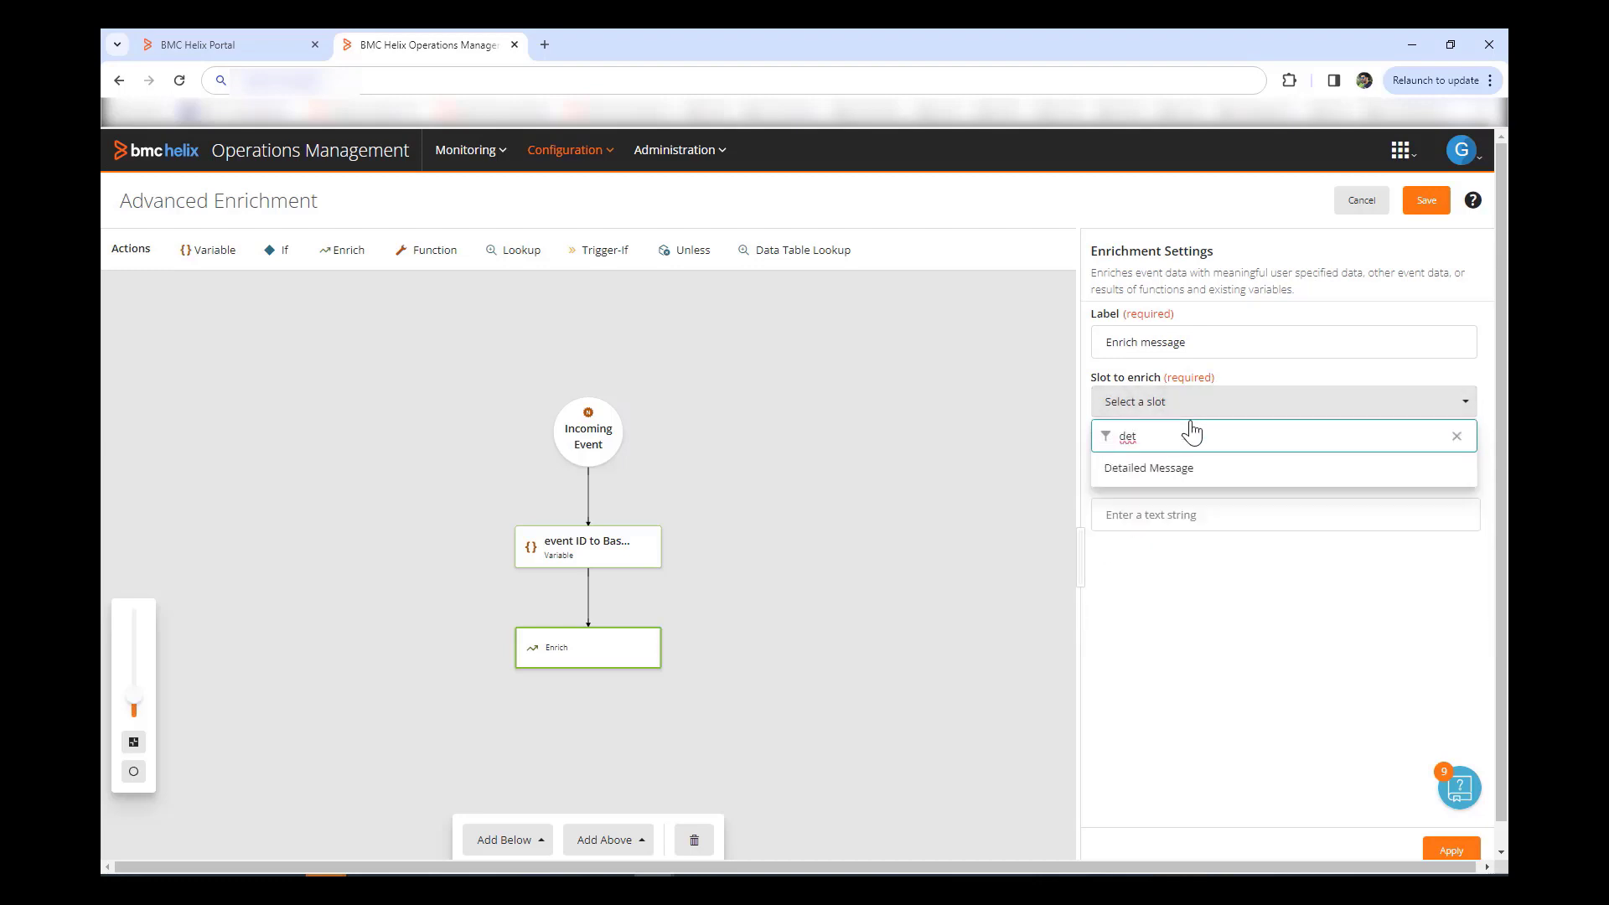
pyautogui.click(1192, 468)
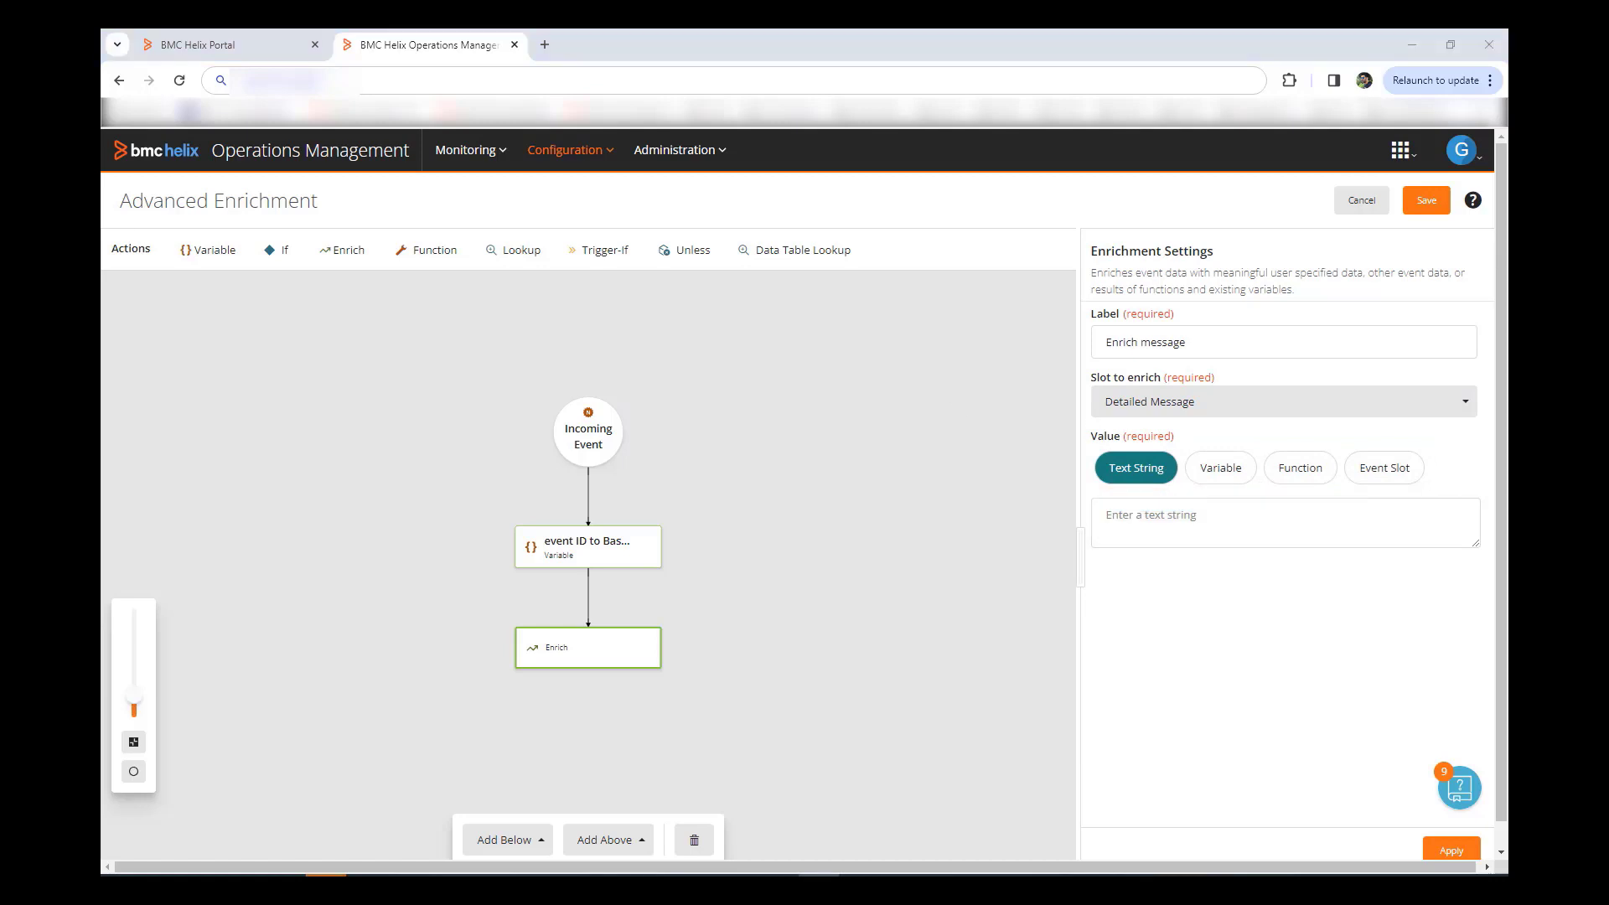
# Step: Fill Detailed Message with Concat of the pasted events URL and $Base64eventID, then apply
pyautogui.click(1302, 474)
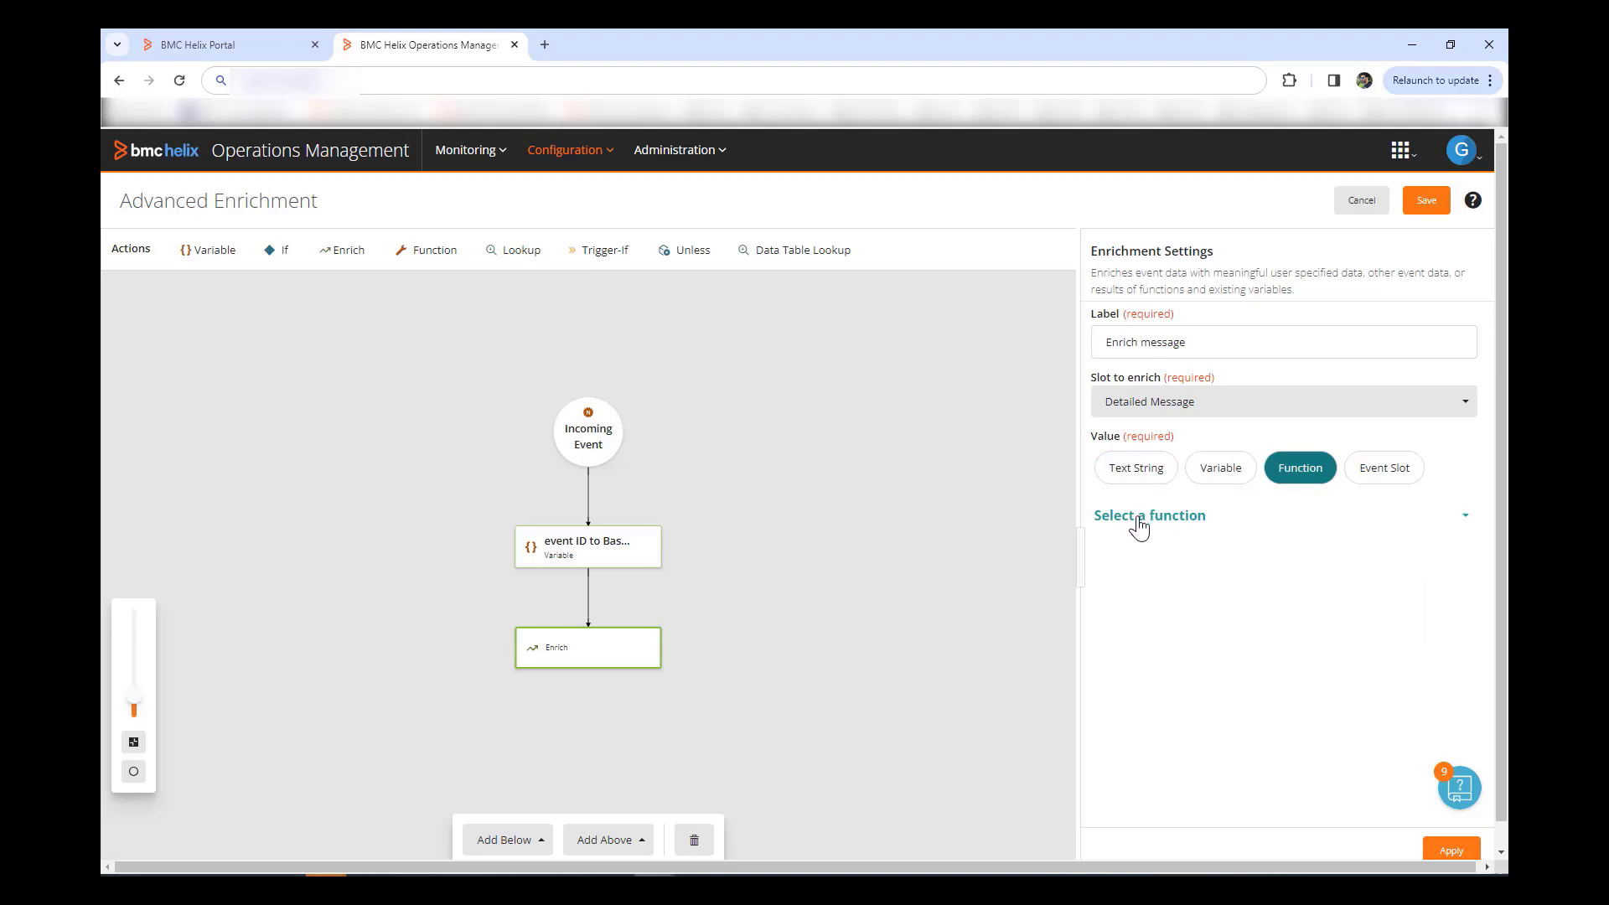
pyautogui.click(1139, 526)
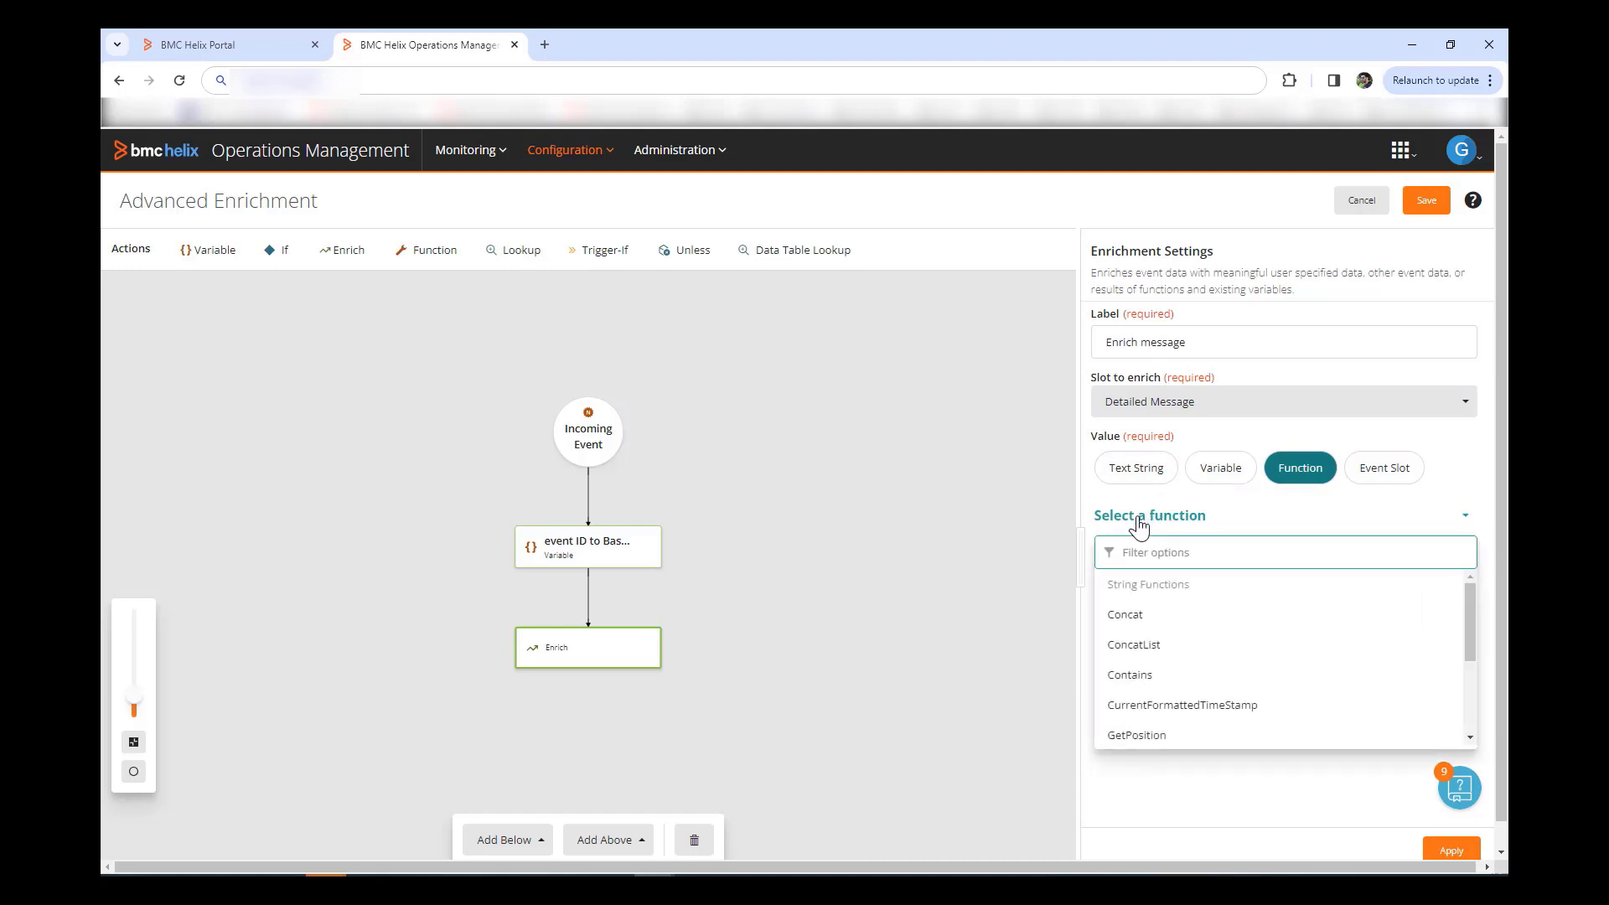
pyautogui.click(1124, 618)
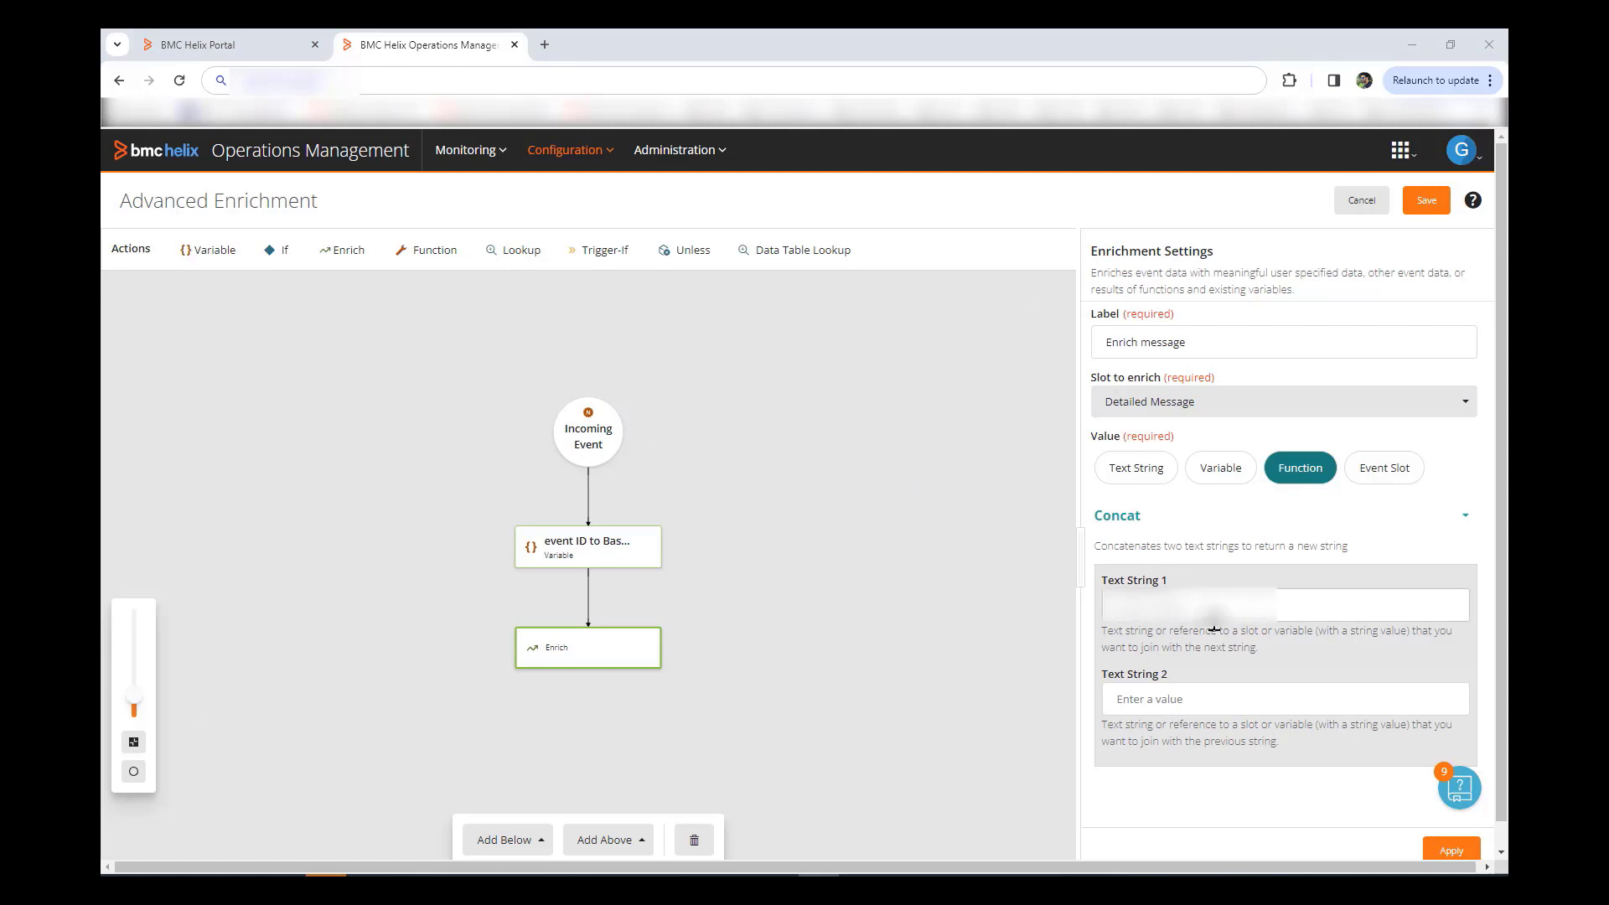
pyautogui.click(1214, 607)
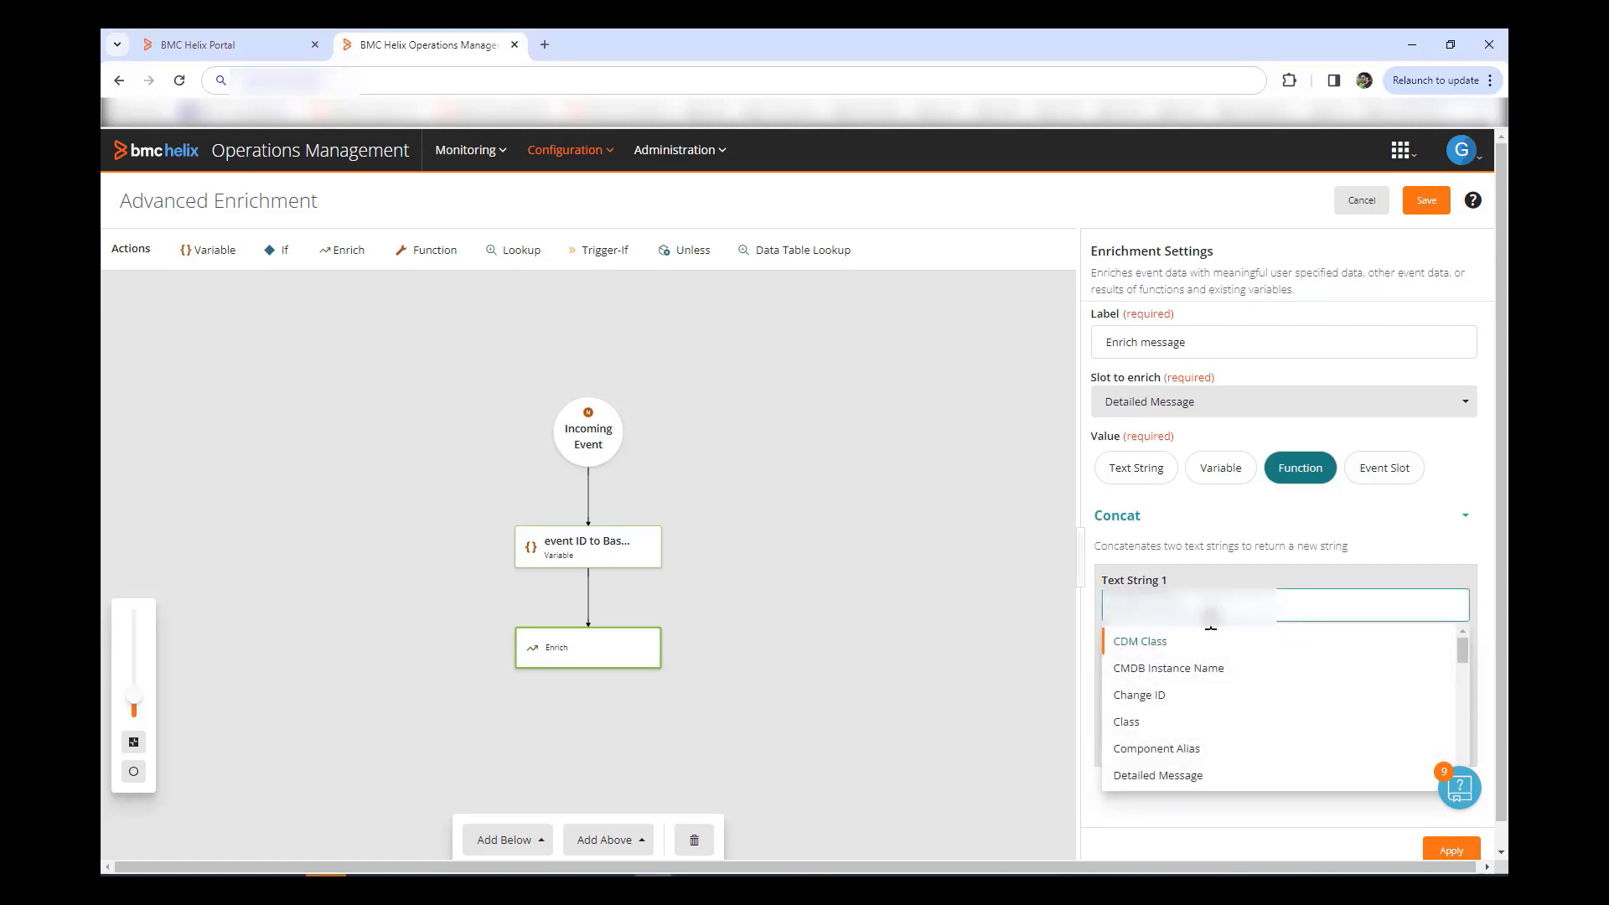
pyautogui.hotkey('ctrl', 'v')
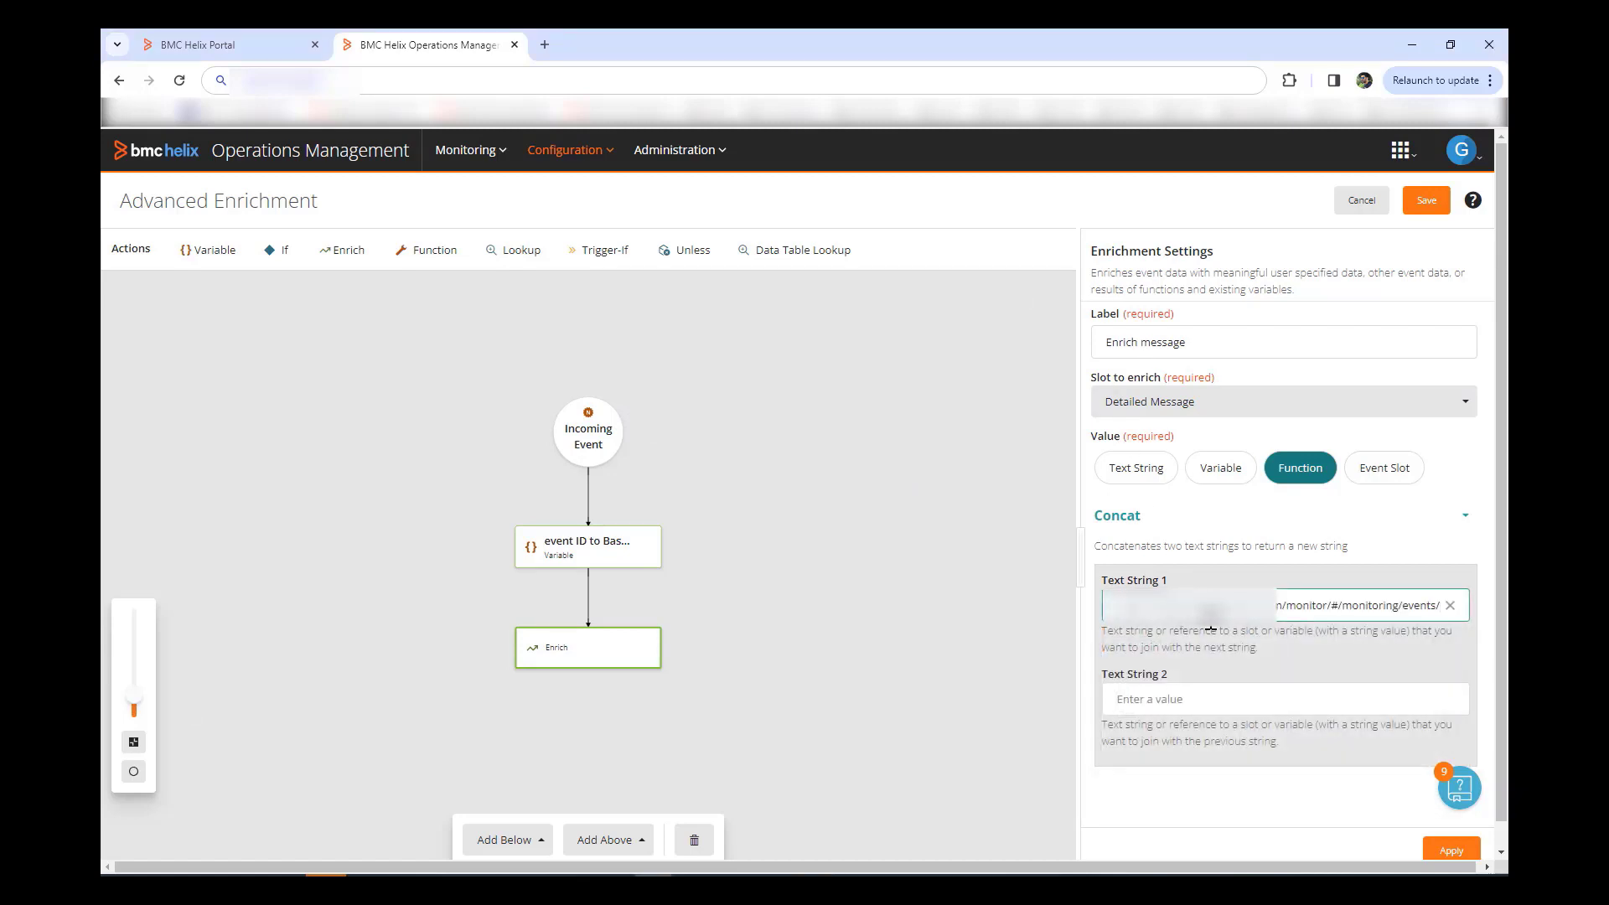
pyautogui.click(1207, 699)
pyautogui.write('$')
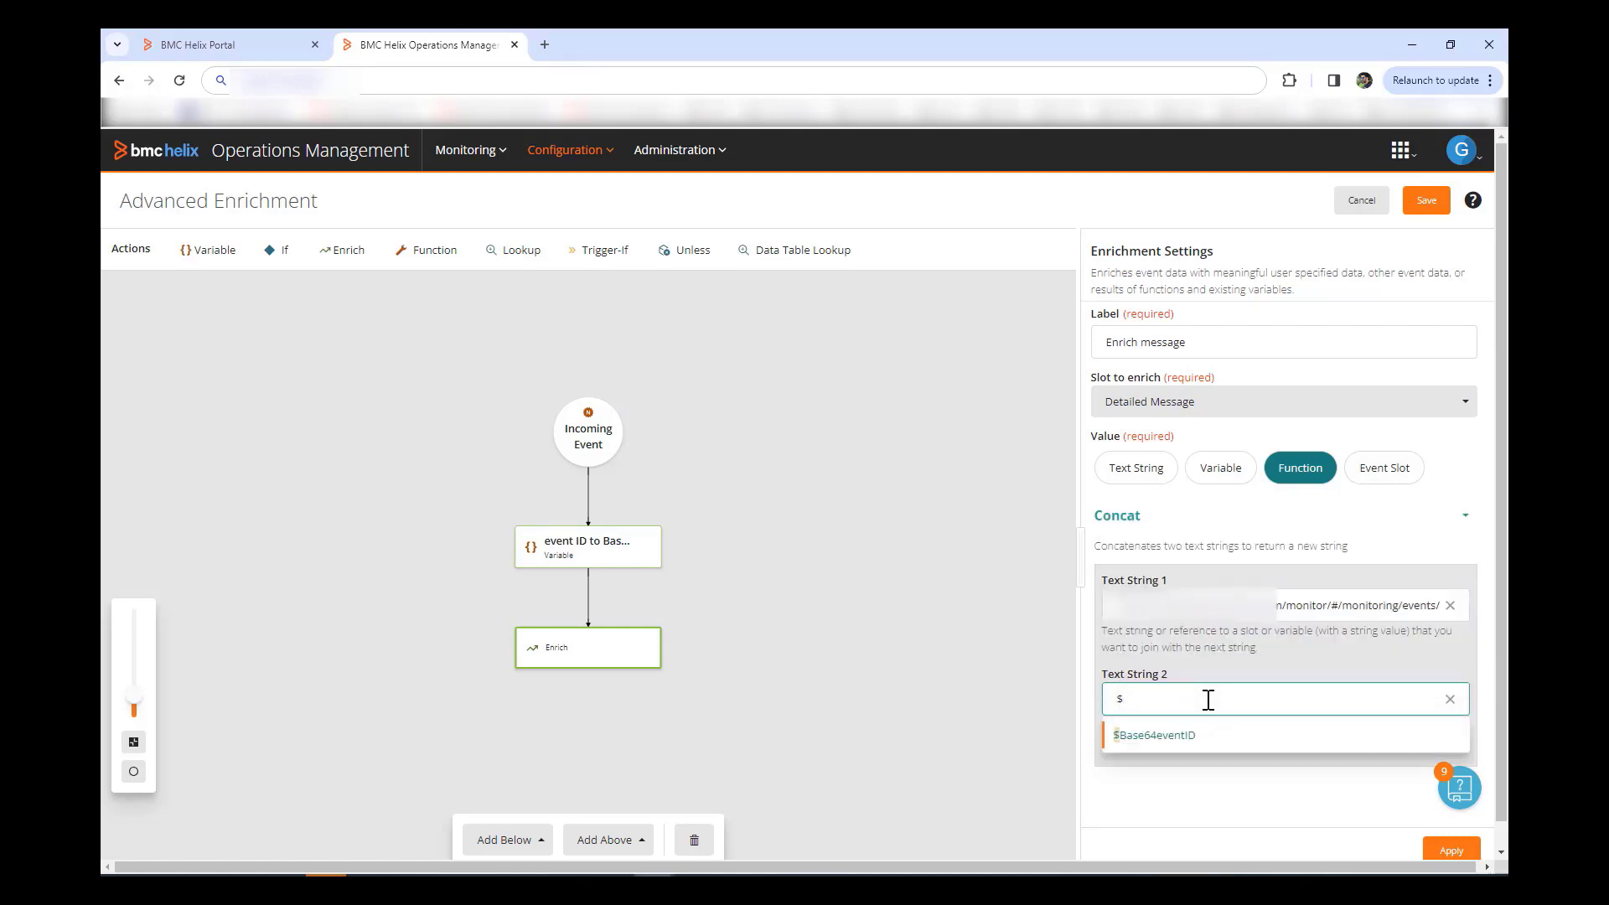
pyautogui.click(1174, 737)
pyautogui.click(1428, 855)
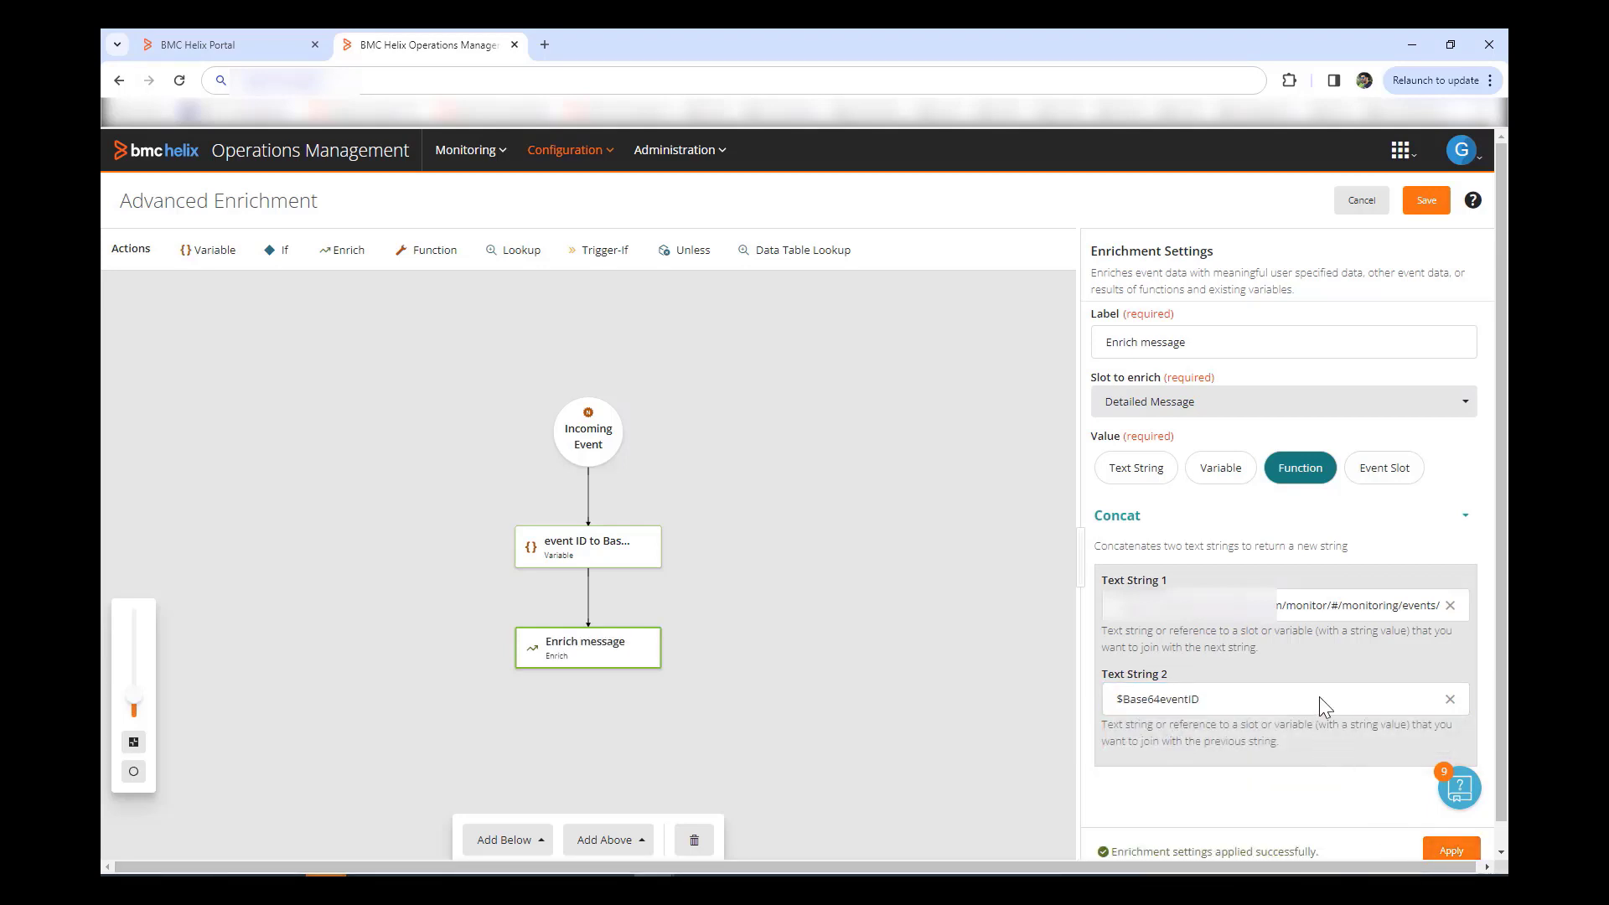
# Step: Save the enrichment into the policy with a pasted summary about the direct event link
pyautogui.click(1426, 202)
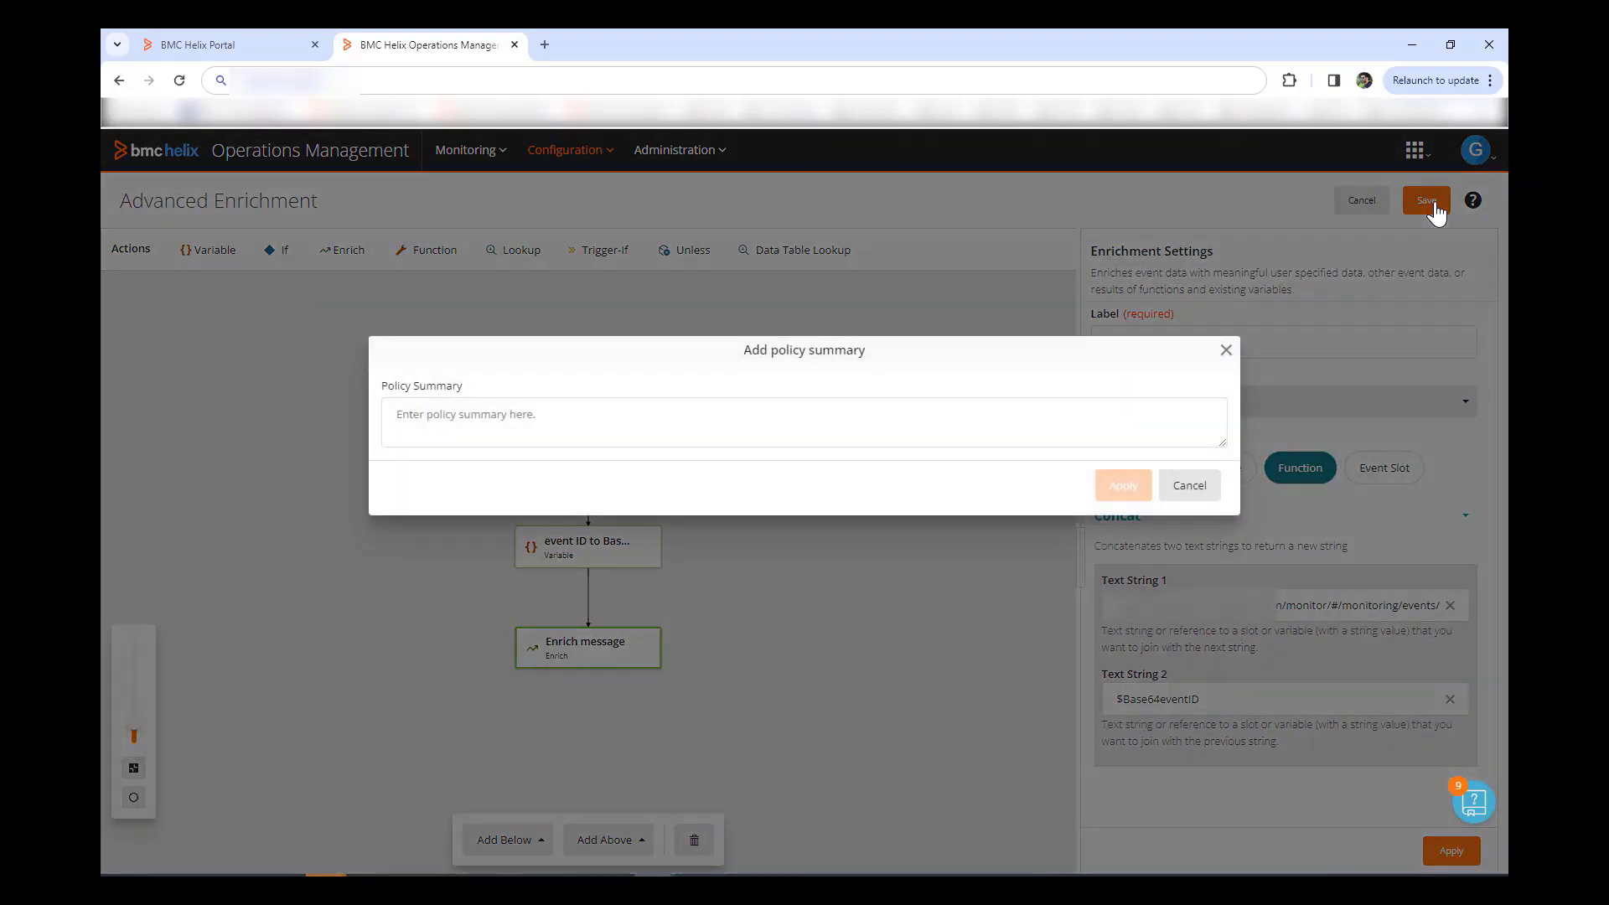
pyautogui.click(762, 410)
pyautogui.write("Notification policy with Direct link to event in email's body")
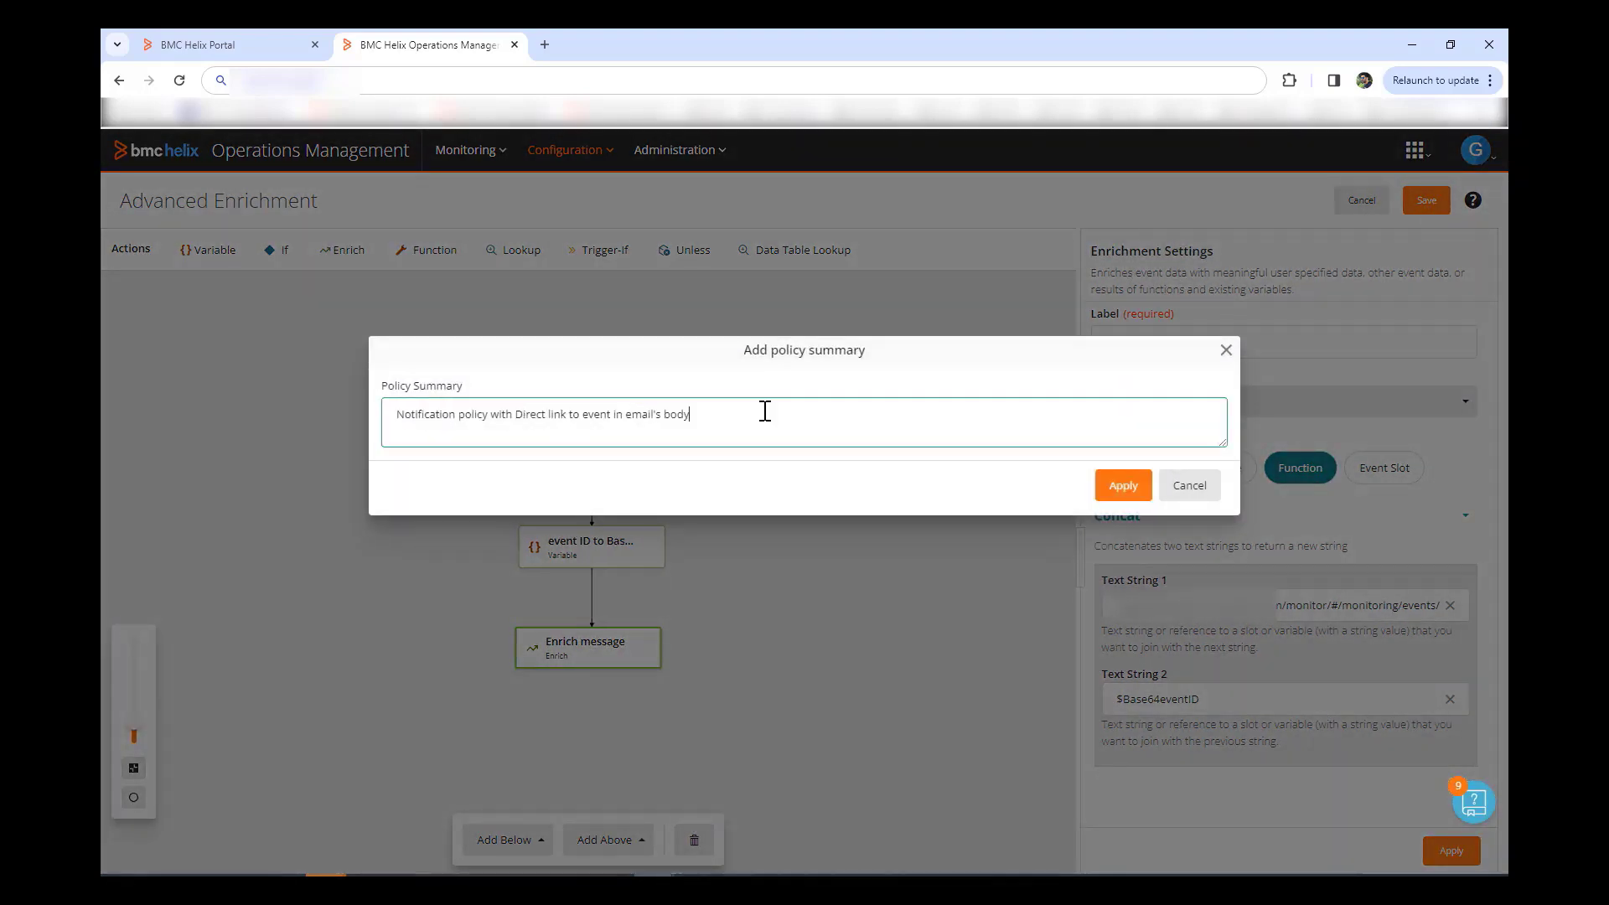
pyautogui.click(1130, 490)
pyautogui.scroll(-3, 1133, 496)
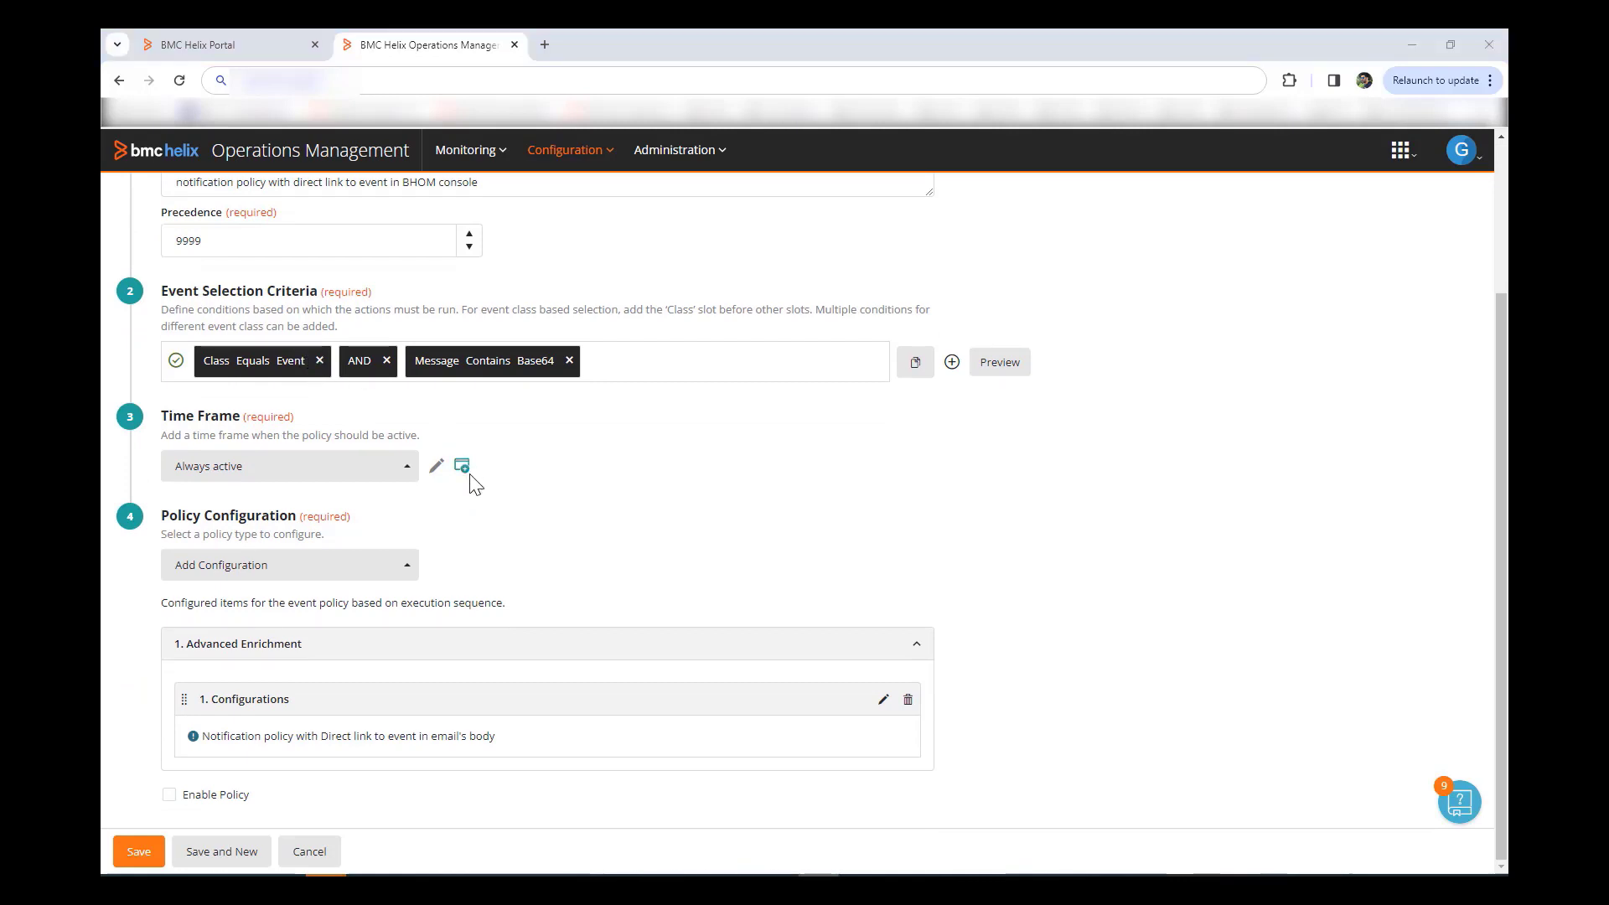
# Step: Add a Notification configuration and enter the recipient's email address in Send Notification to
pyautogui.click(392, 564)
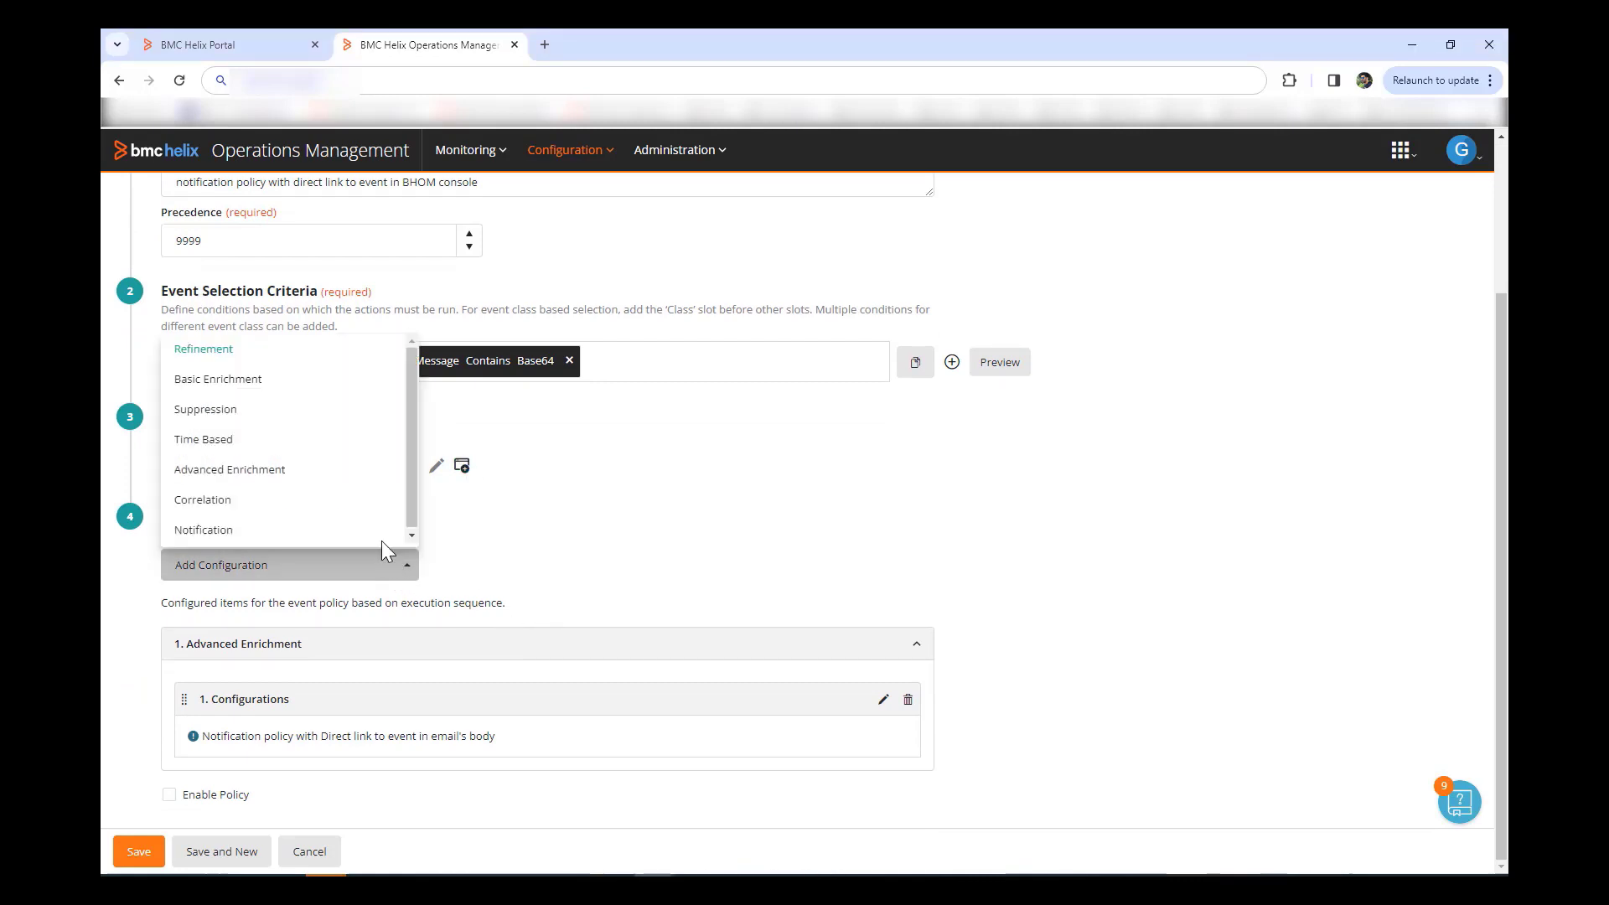
pyautogui.click(225, 531)
pyautogui.click(224, 532)
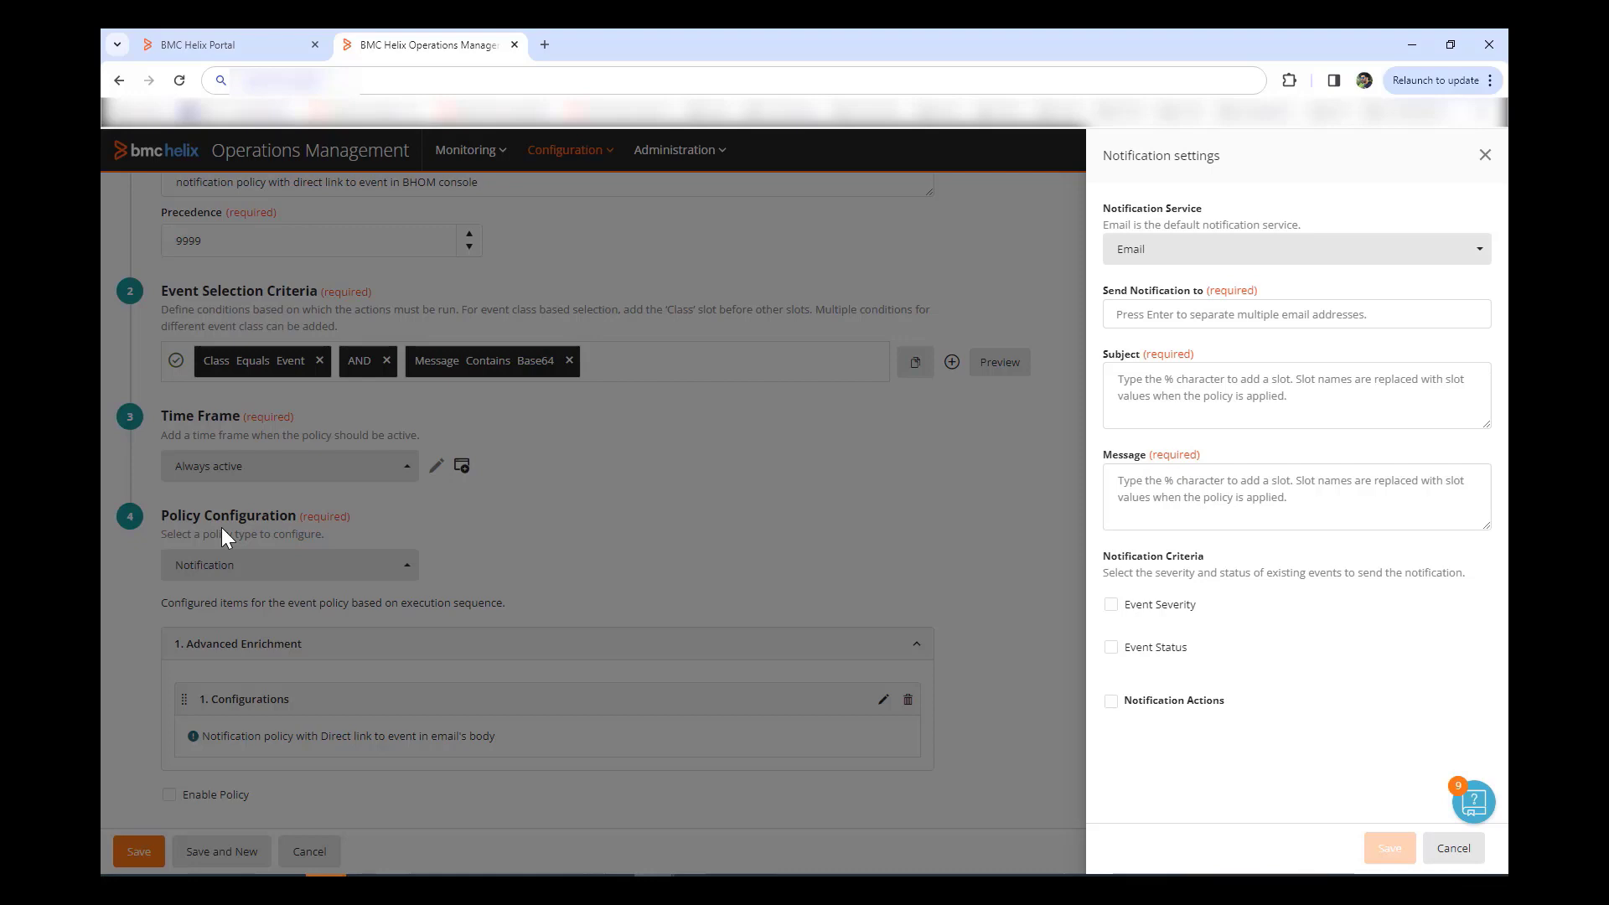
pyautogui.click(1224, 316)
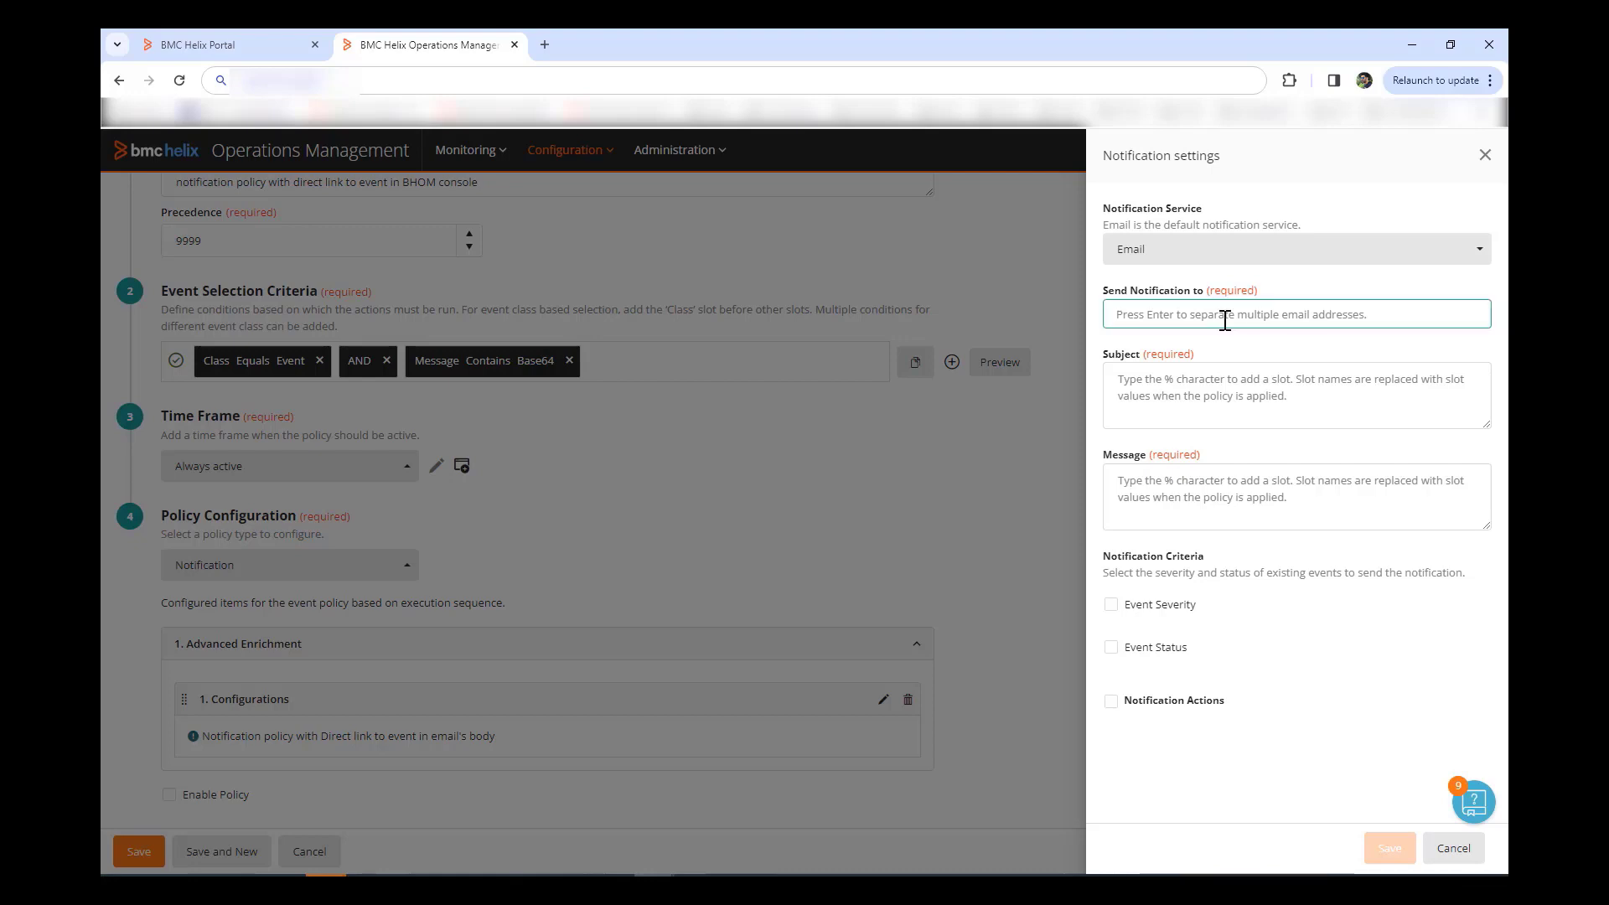
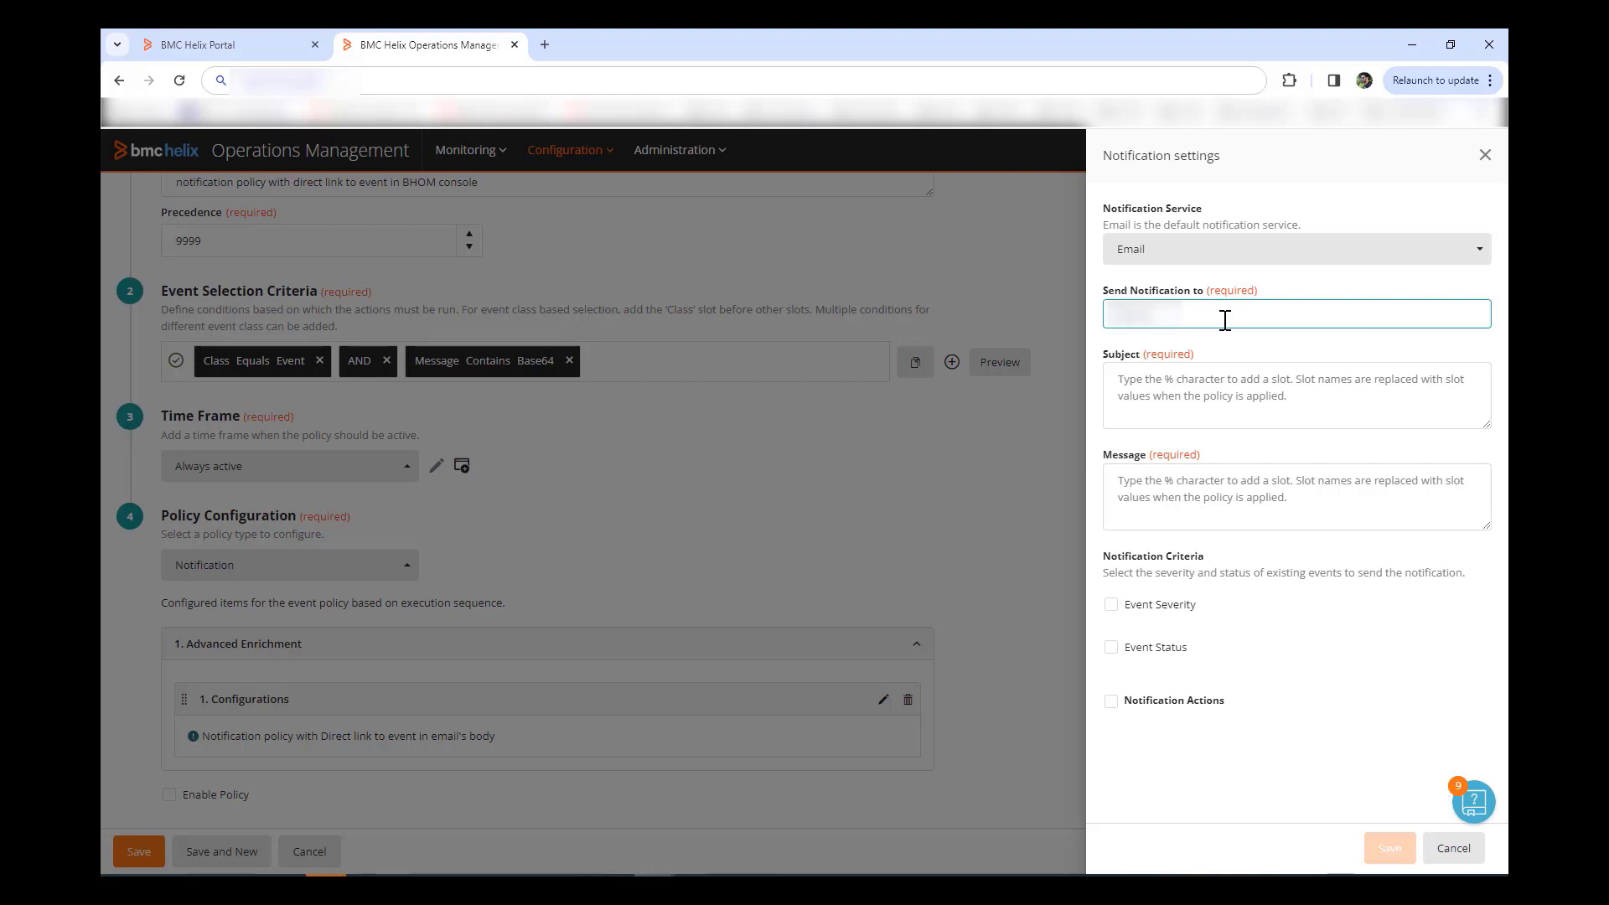
# Step: Set the subject 'Critical event has come in BHOM, please take…' and insert %details% into the message
pyautogui.click(1164, 393)
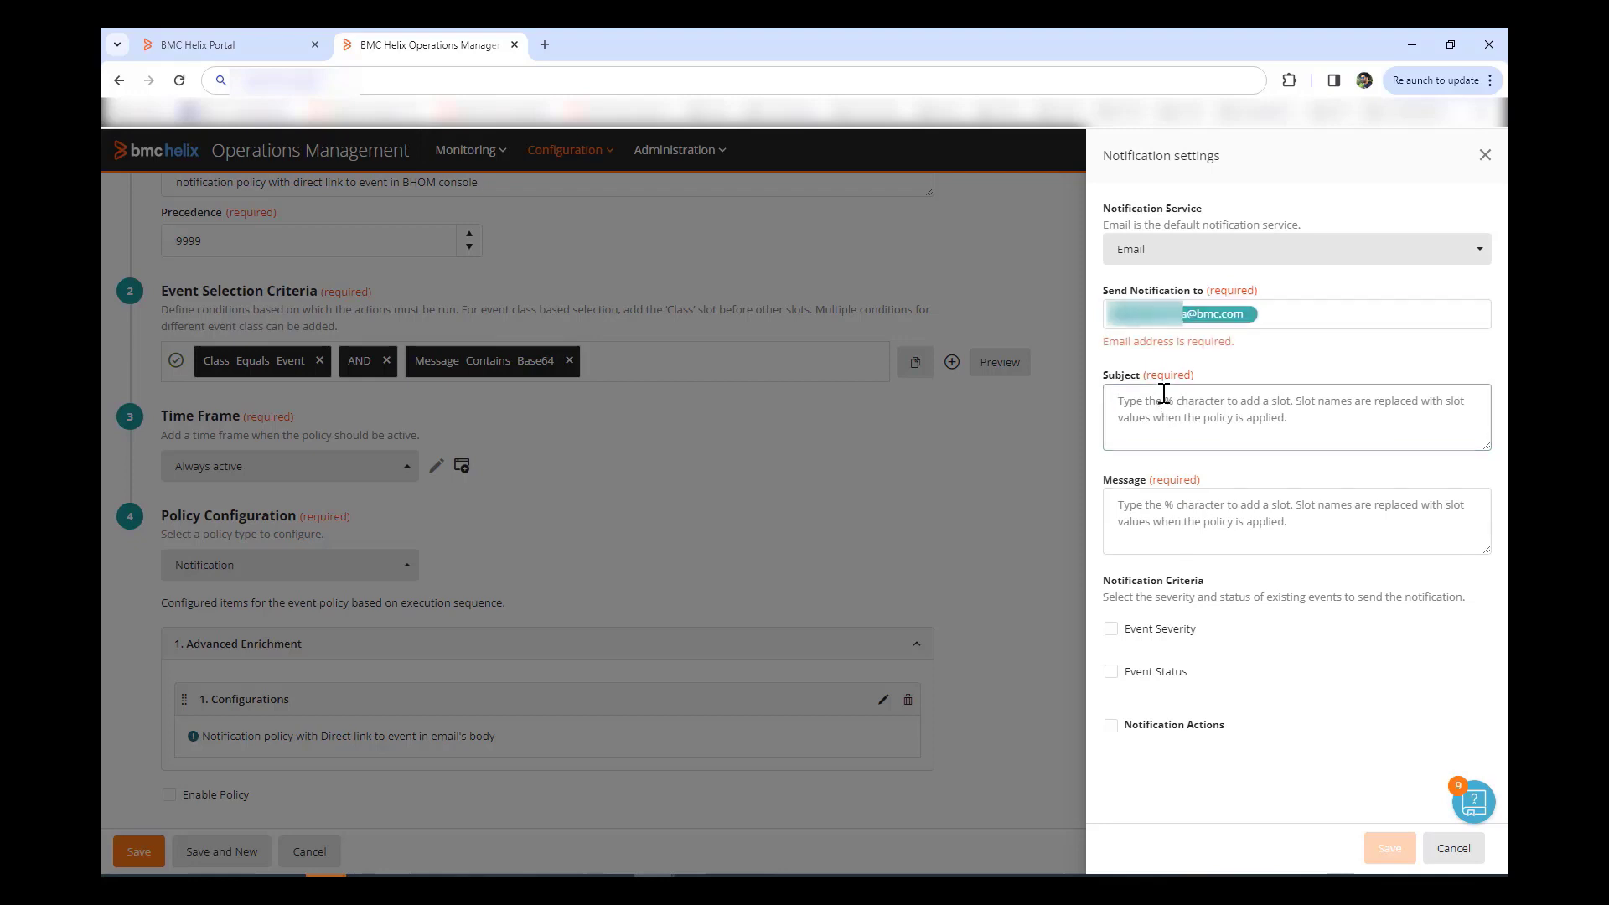
pyautogui.write('Cr')
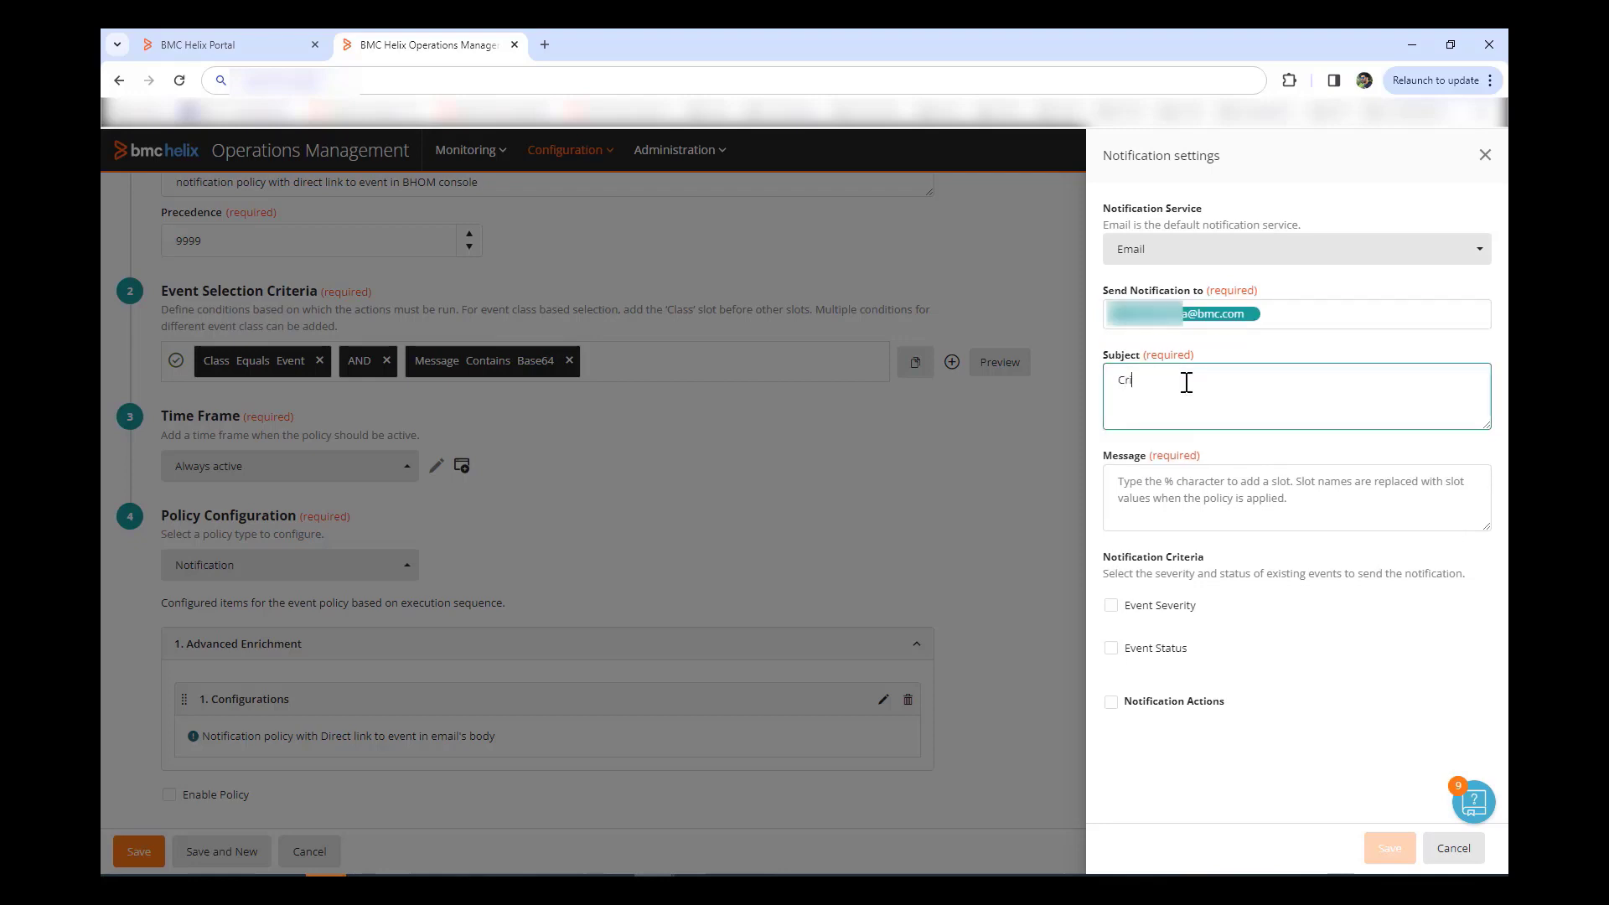
pyautogui.write('itical event has come in BHOM, please t')
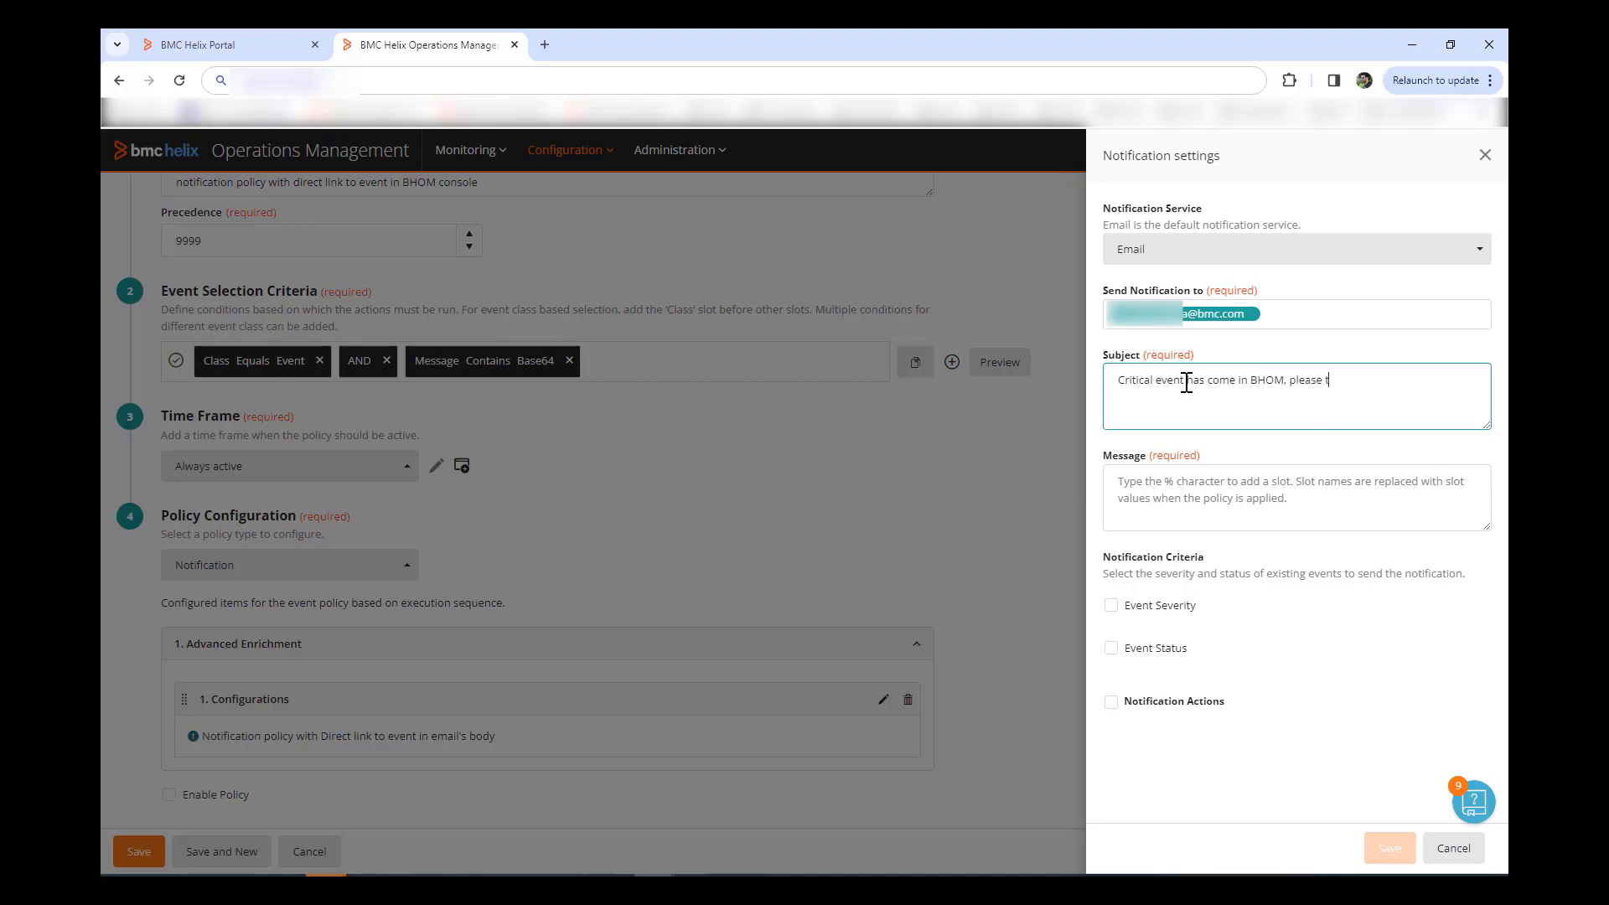
pyautogui.write('ke')
pyautogui.press('BackSpace')
pyautogui.press('BackSpace')
pyautogui.write('ake action immediately')
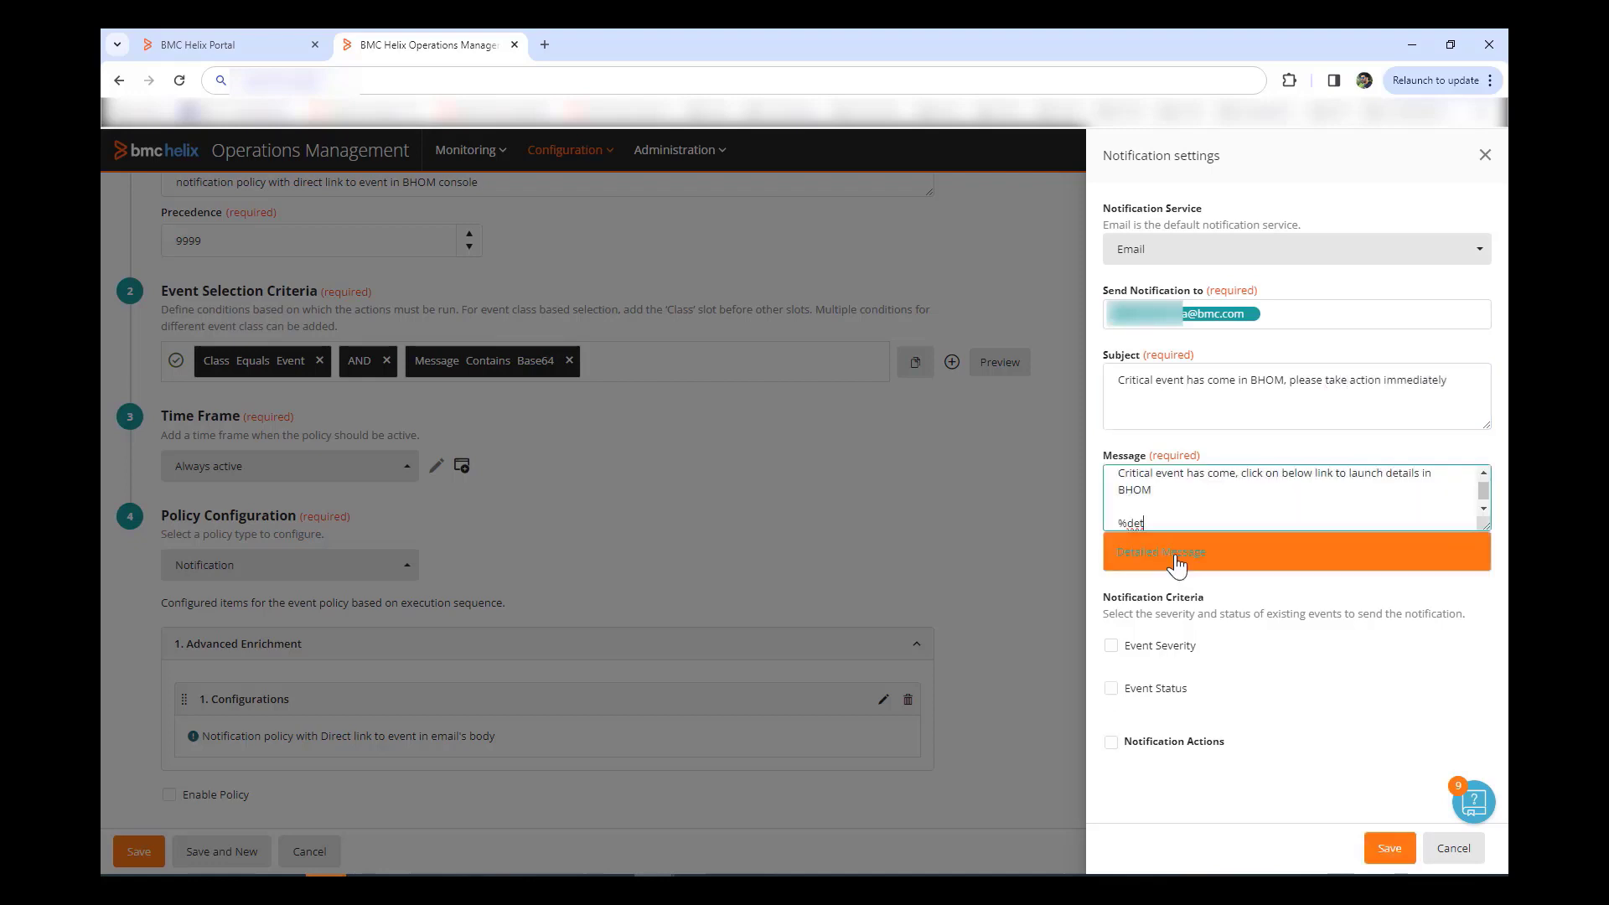
pyautogui.click(1177, 555)
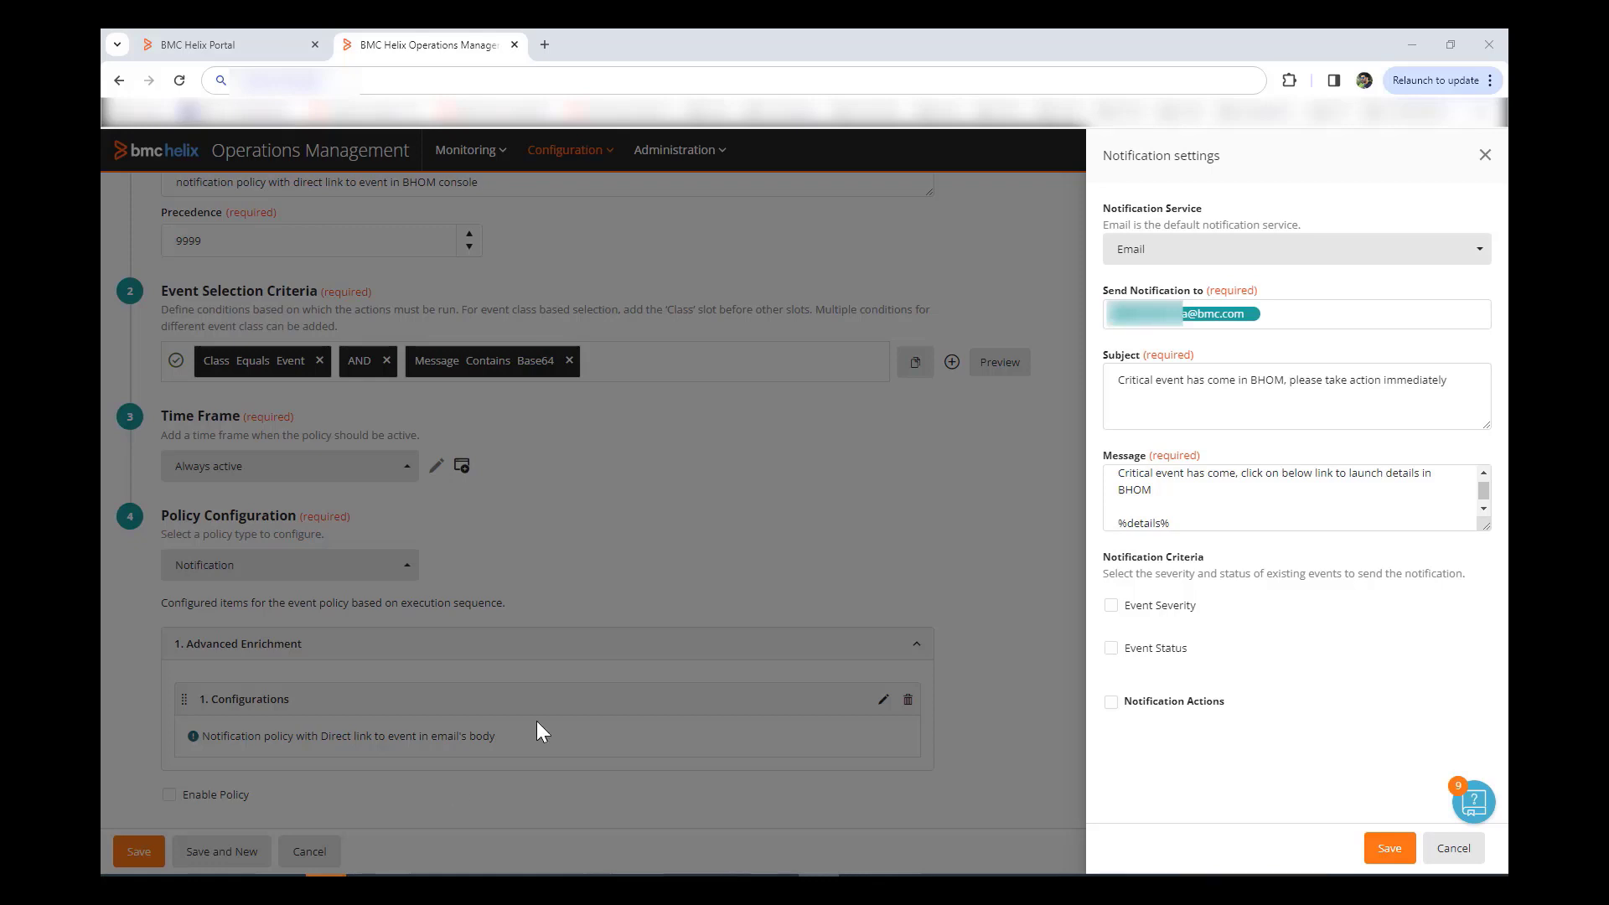
# Step: Save the notification settings, enable the policy, and save the event policy
pyautogui.click(1412, 851)
pyautogui.click(170, 798)
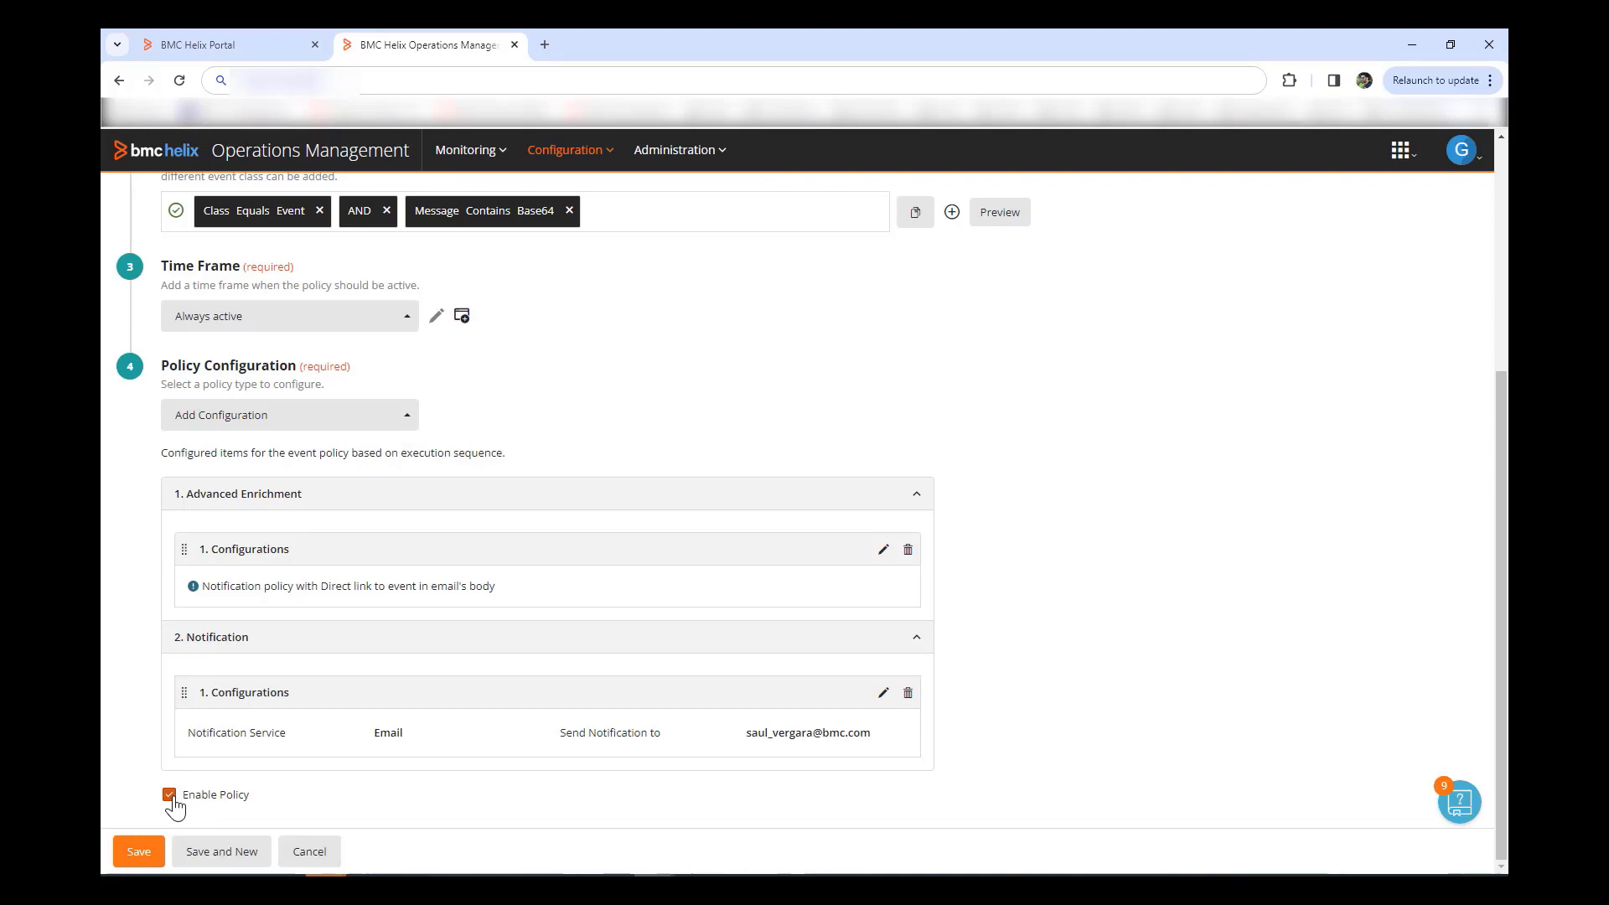
pyautogui.click(139, 853)
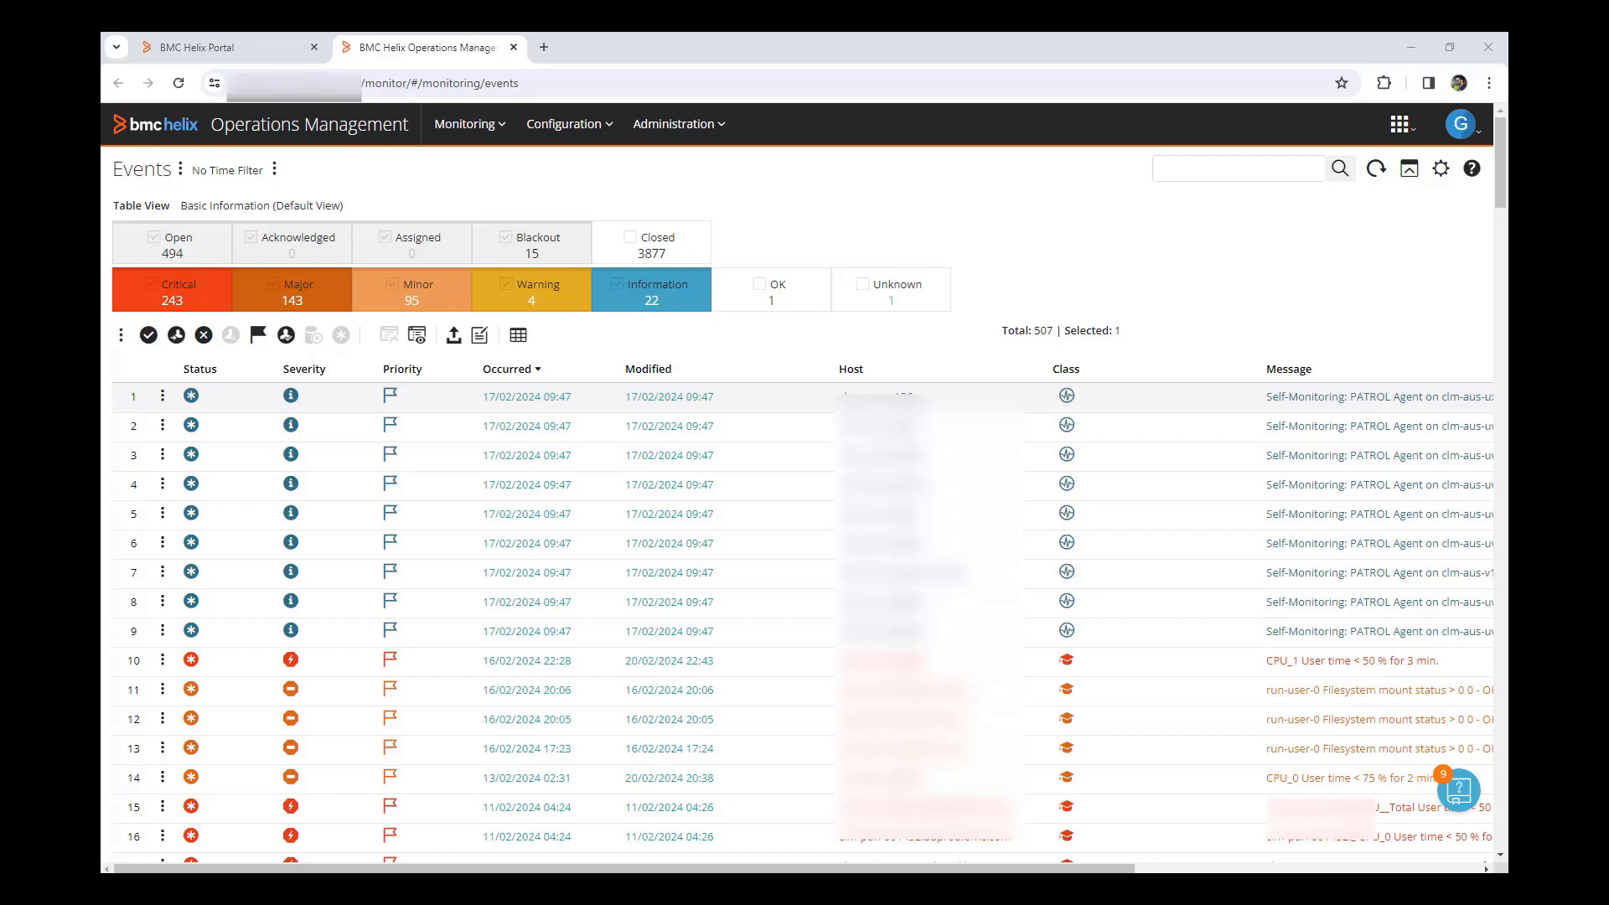
# Step: Refresh the events list and open details of the new 'Base64 Critical Event has come' event
pyautogui.click(1374, 170)
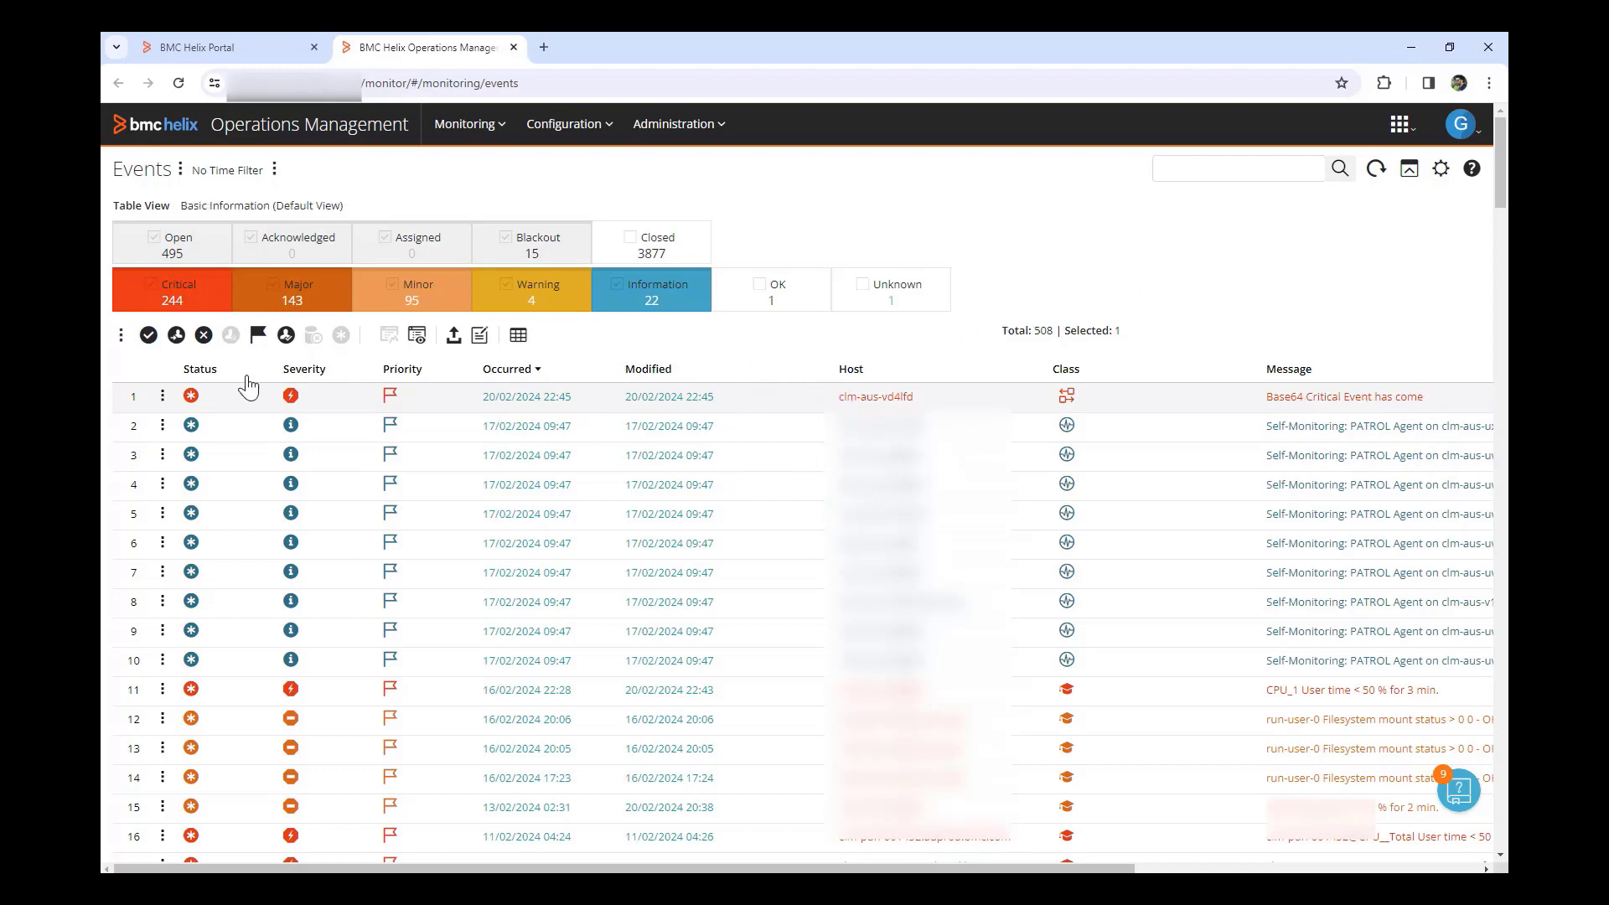
pyautogui.click(164, 399)
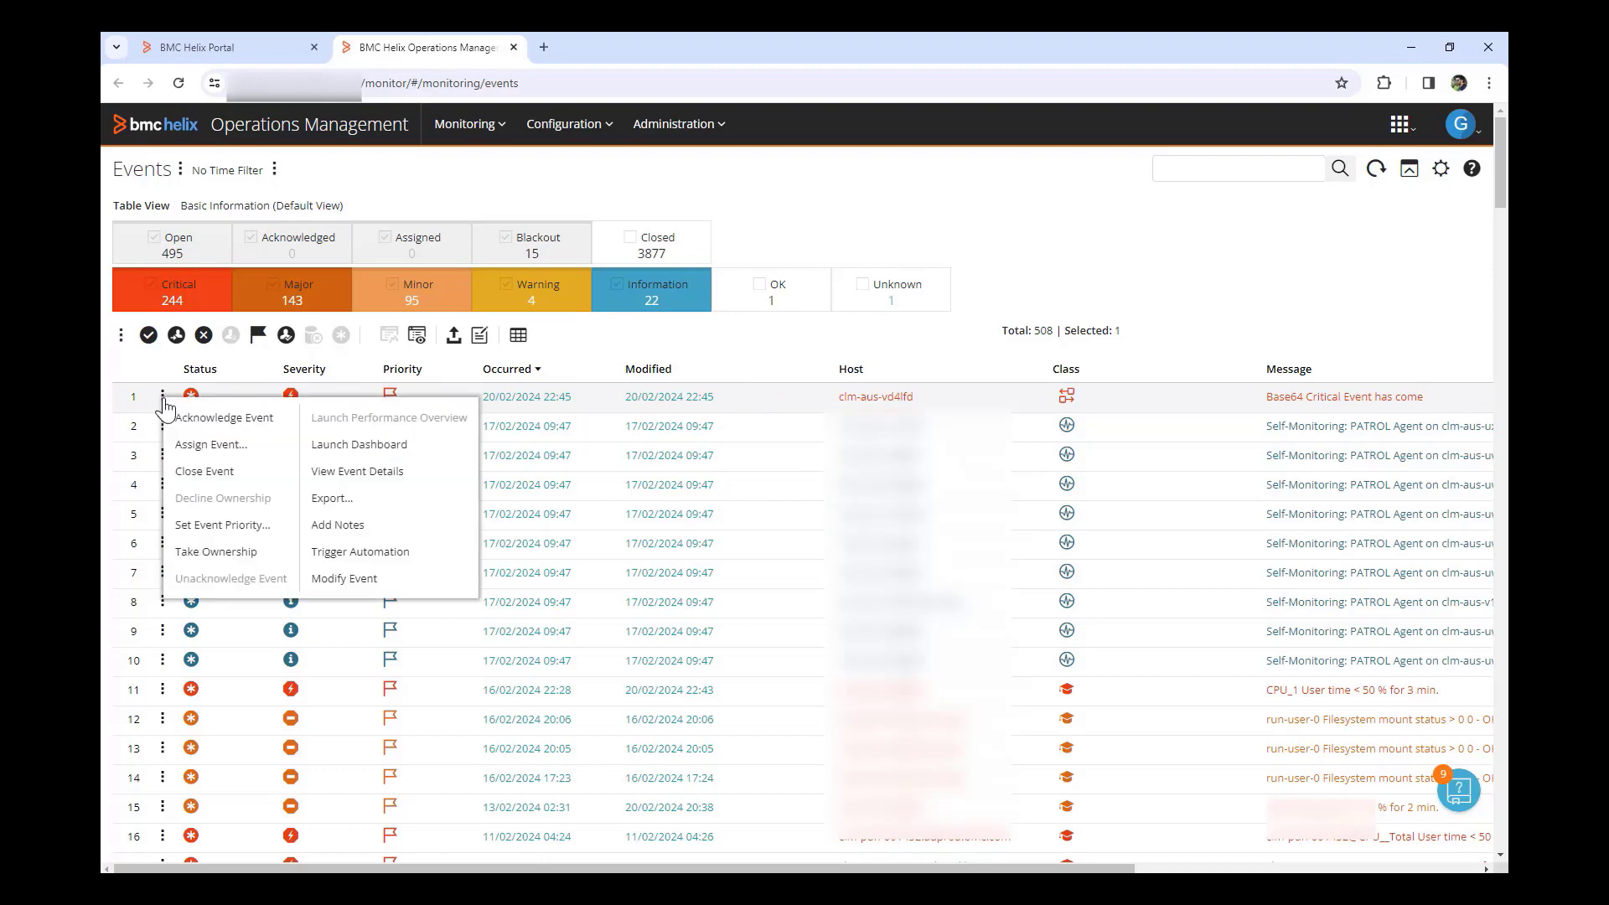
pyautogui.click(423, 344)
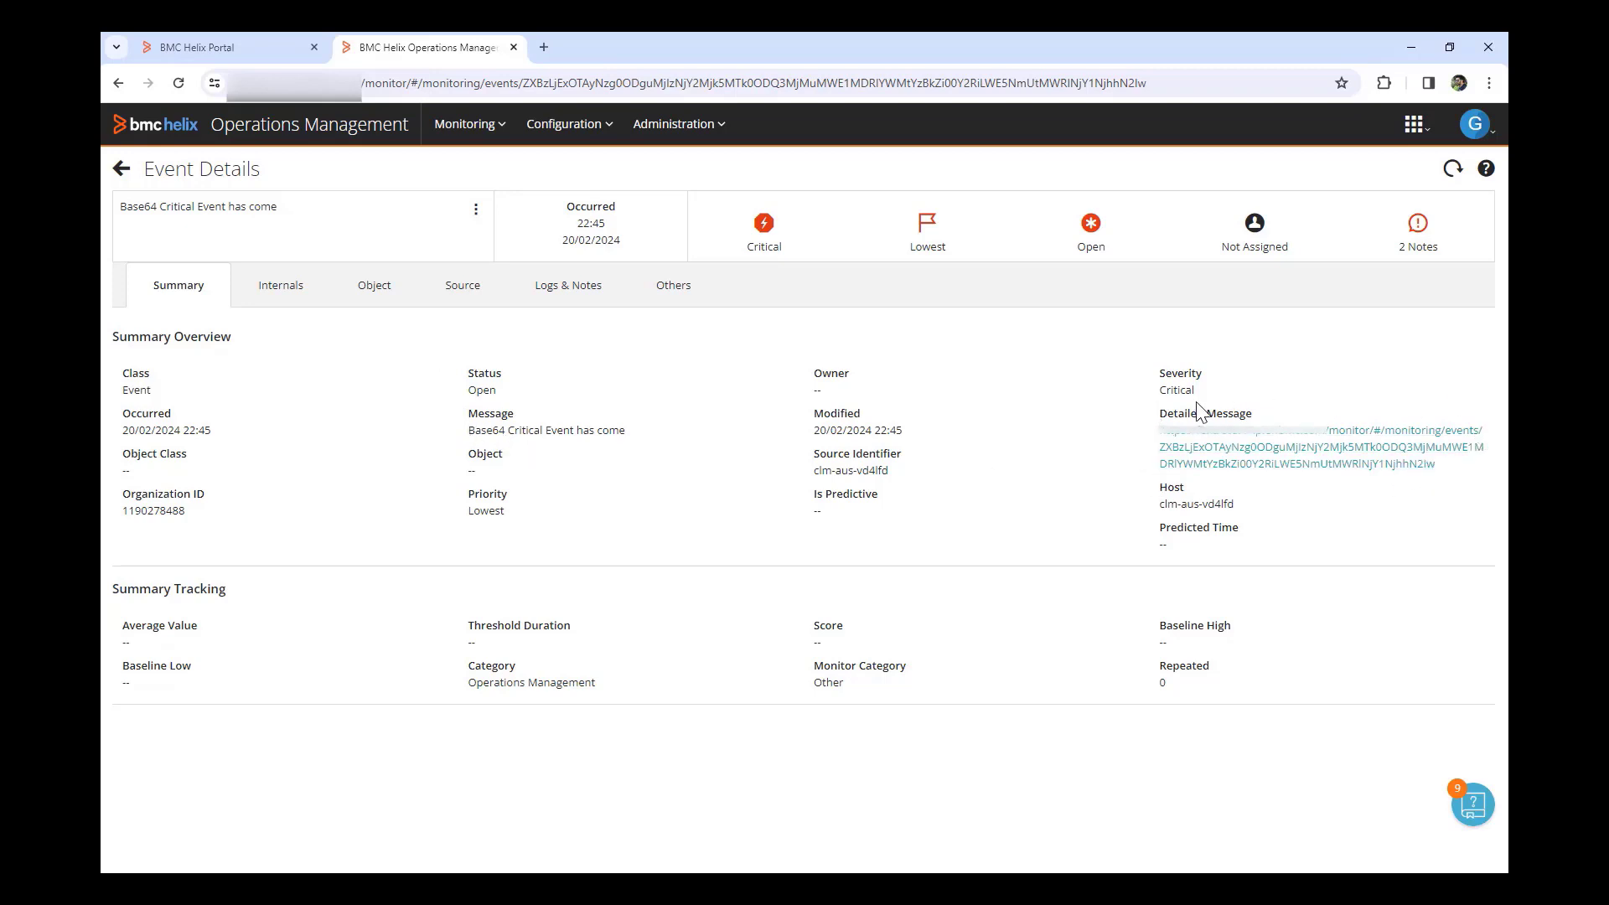
# Step: Review the event's Logs & Notes history, then go back
pyautogui.click(551, 298)
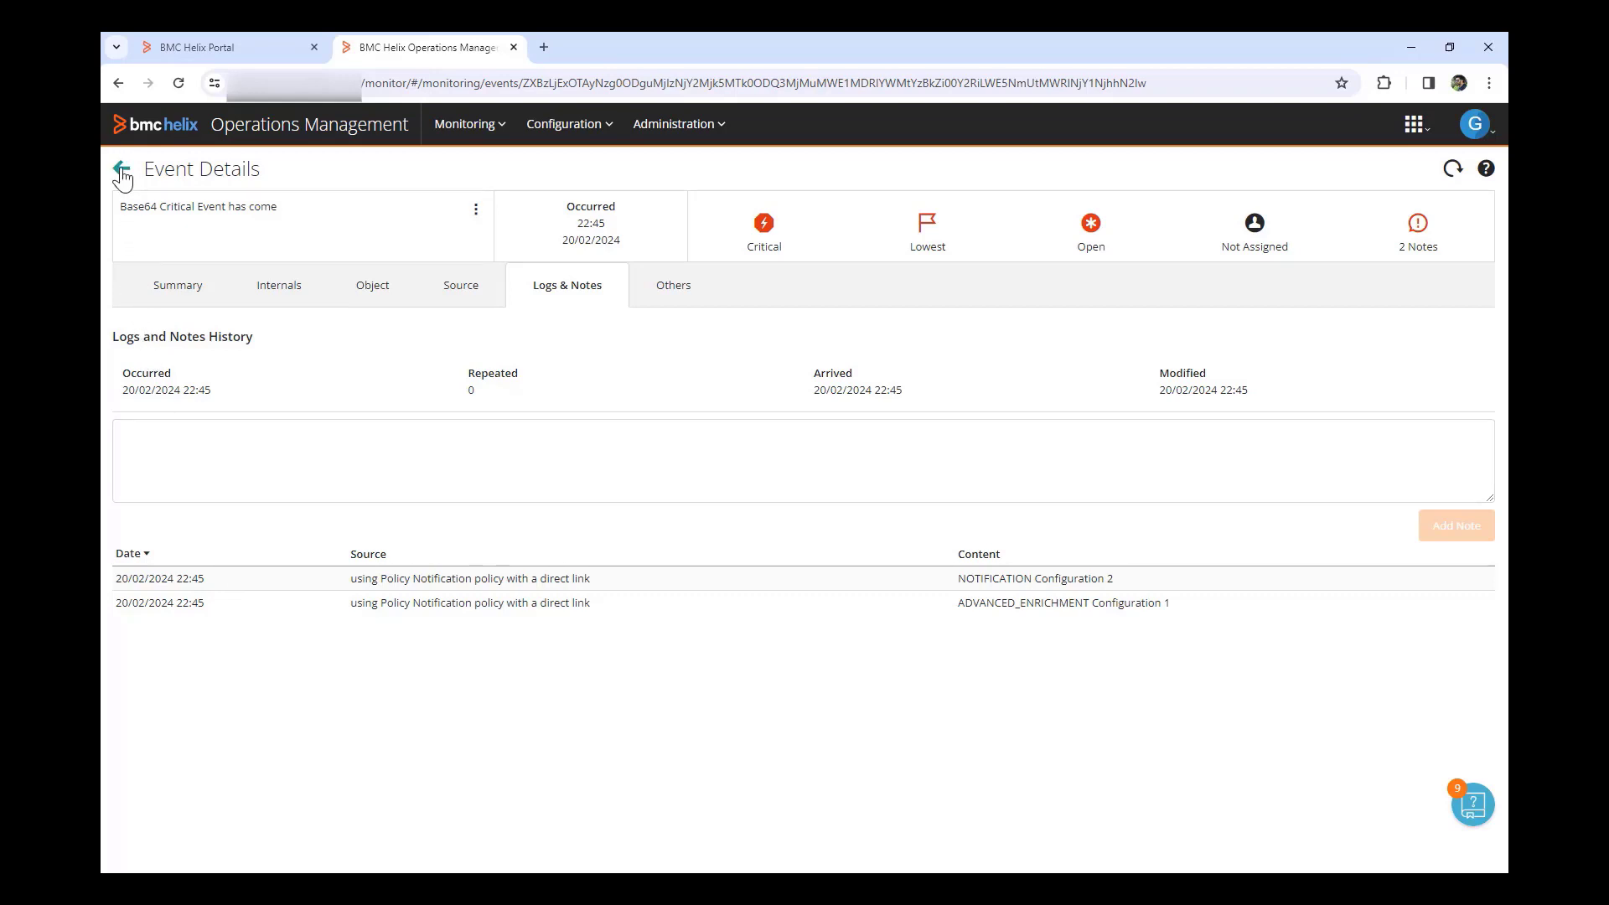
pyautogui.click(179, 286)
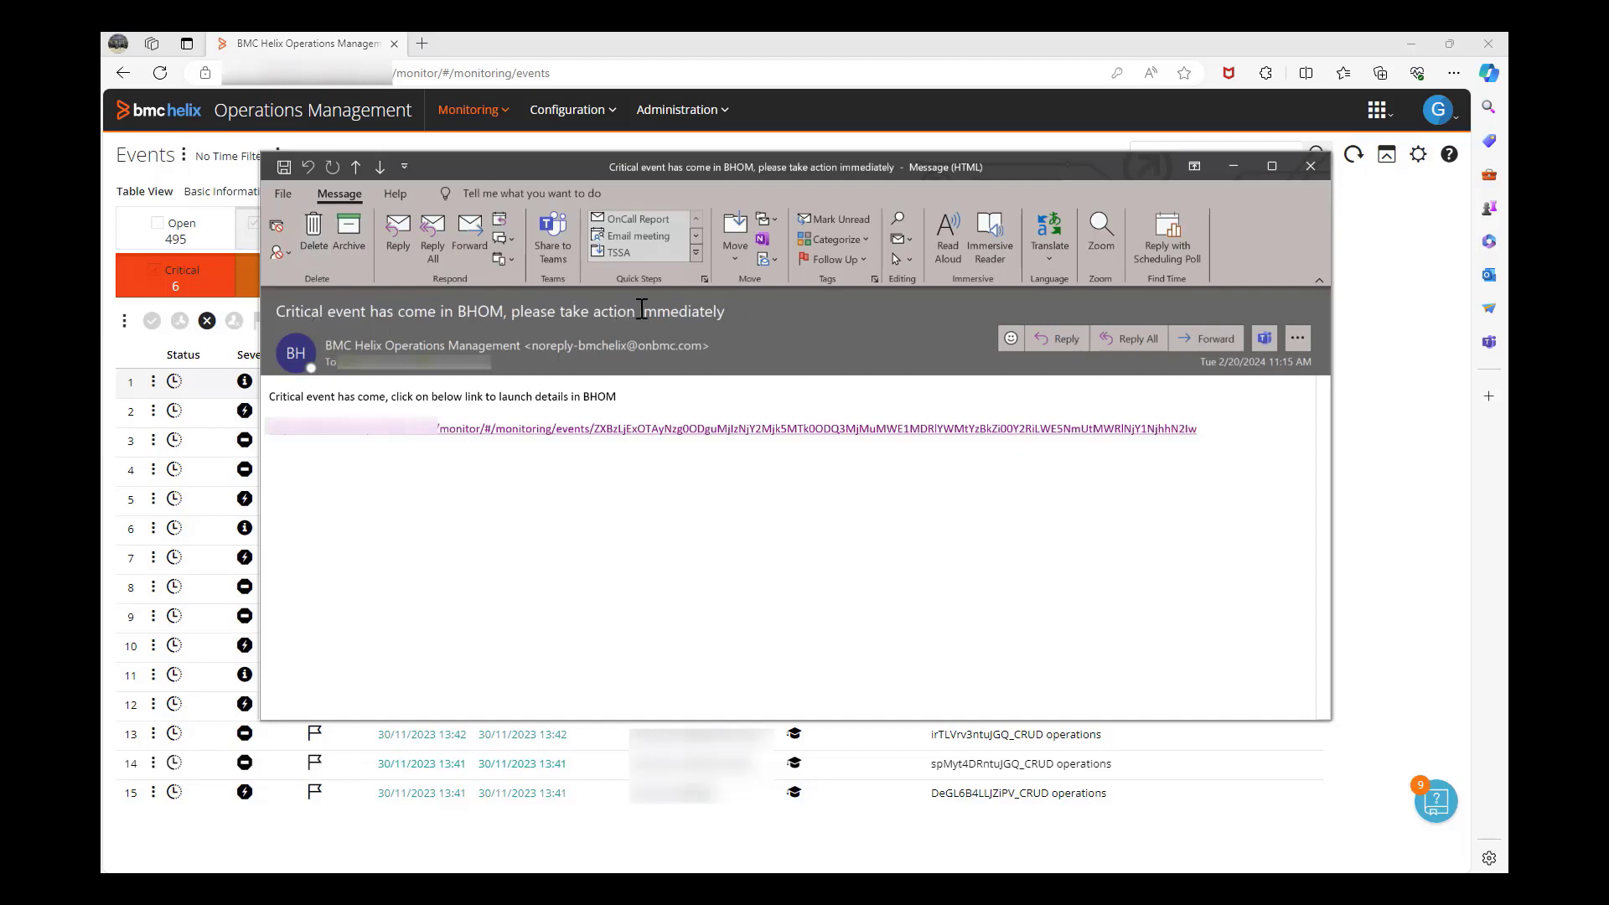
# Step: Follow the direct event link in the critical-event email to open the Base64 Critical Event's details
pyautogui.click(413, 435)
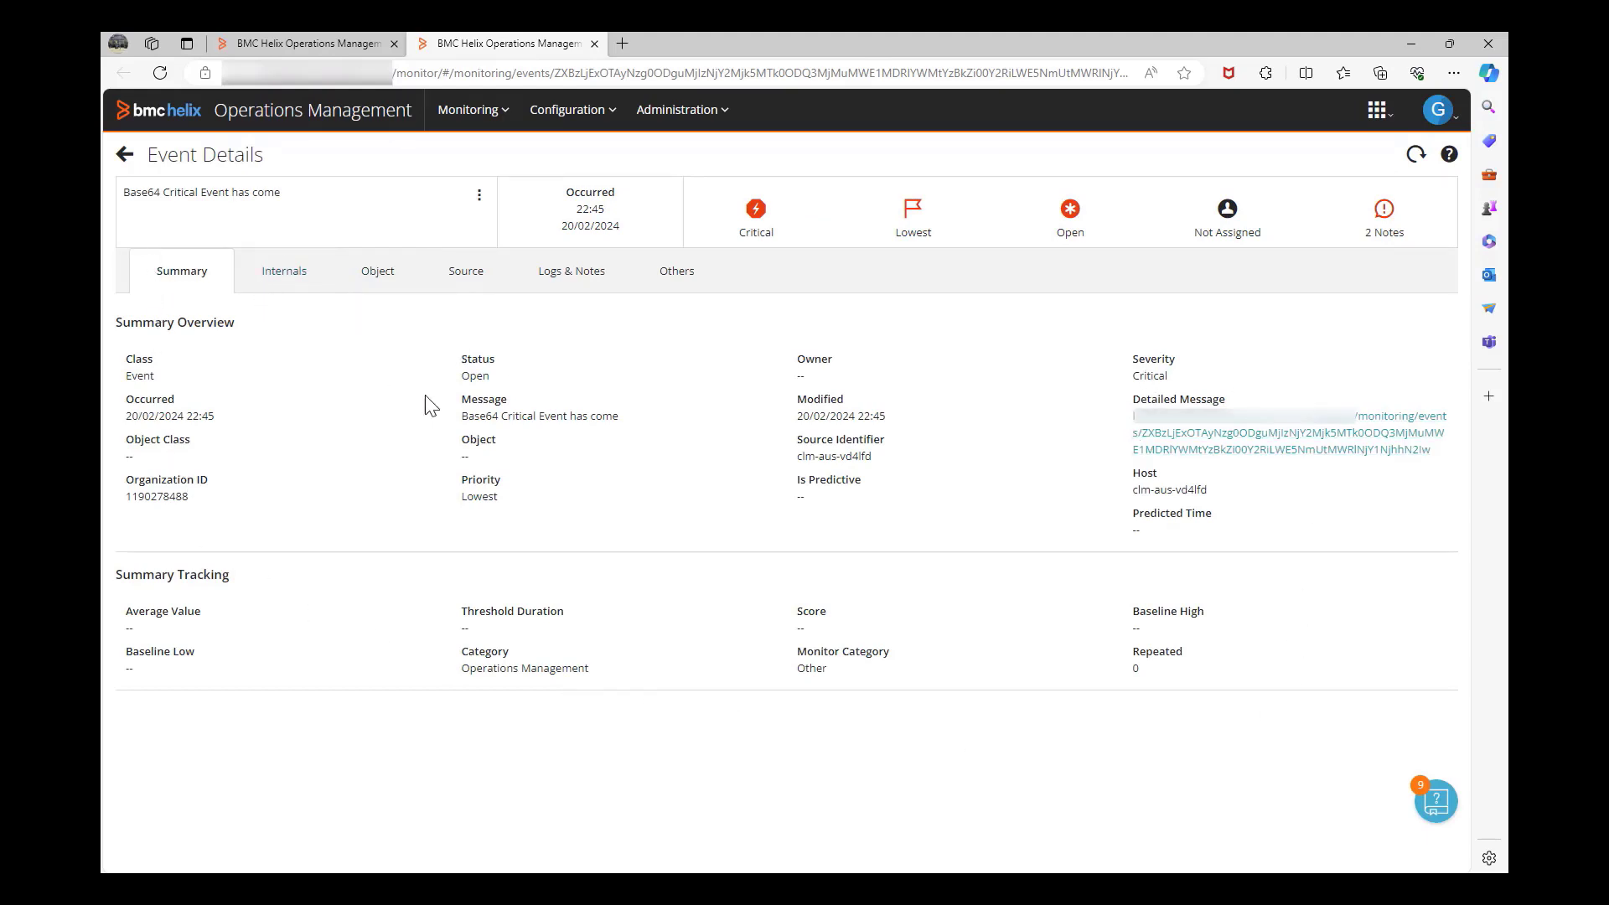
# Step: Show the event's Logs & Notes history with its NOTIFICATION and ADVANCED_ENRICHMENT entries
pyautogui.click(561, 285)
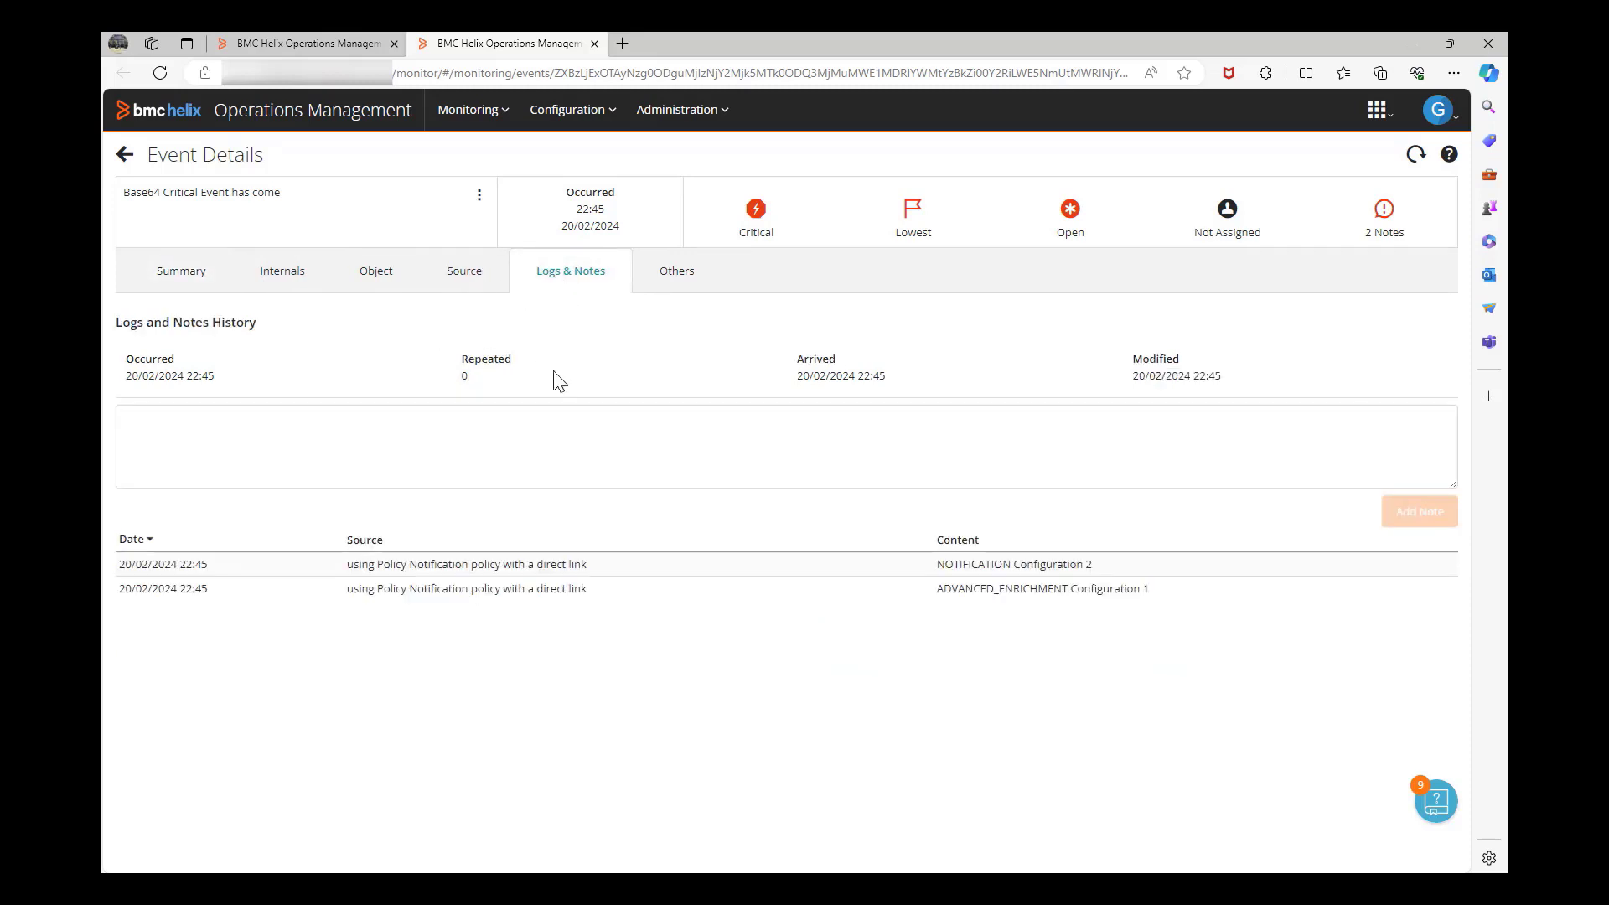